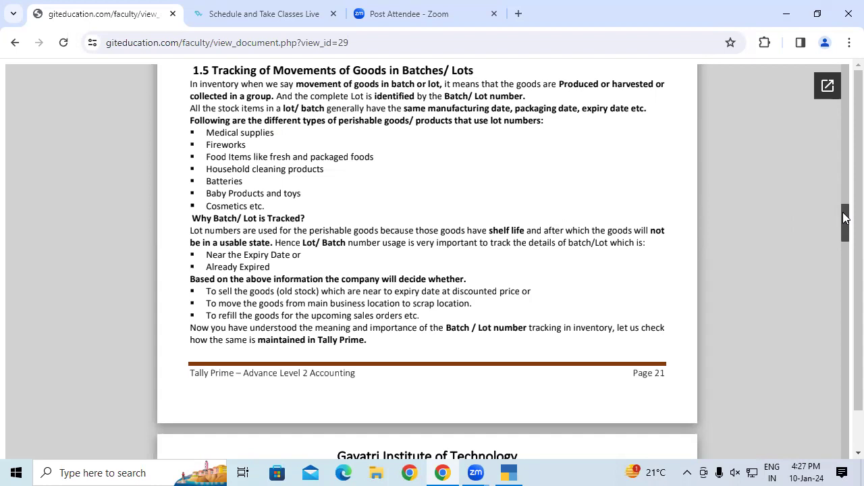
Read the batch activation section, switch to TallyPrime and open the list of stock items for alteration.
scroll(844, 221, down, 5)
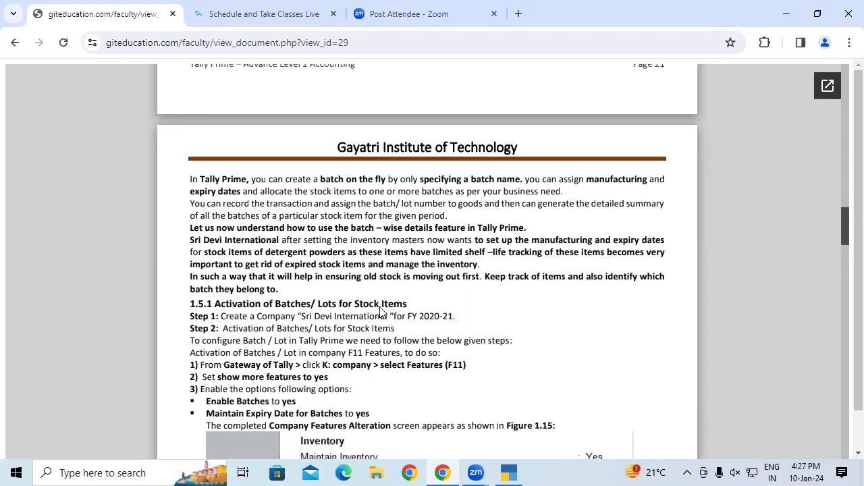
click(510, 472)
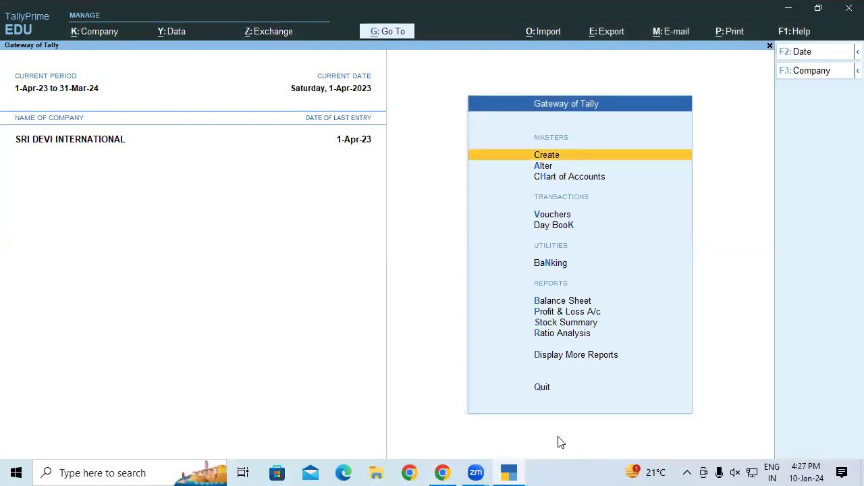
key(Down)
key(Return)
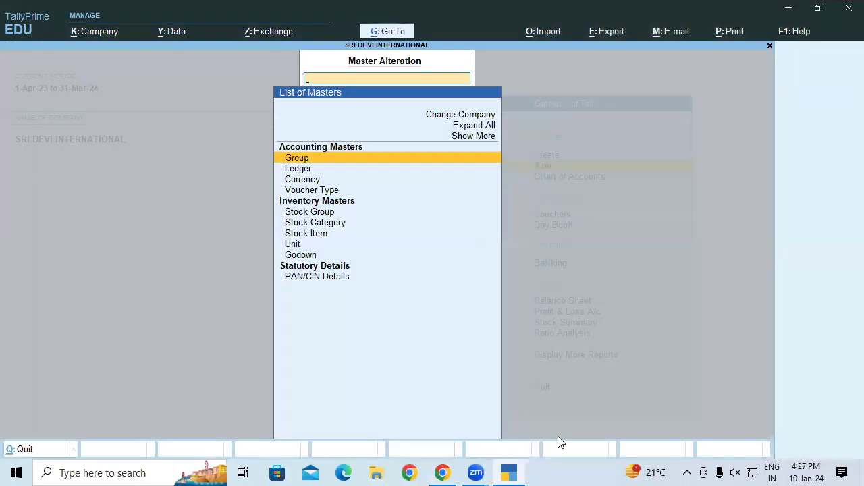
key(Down)
key(Down)
key(Down)
key(Down)
key(Down)
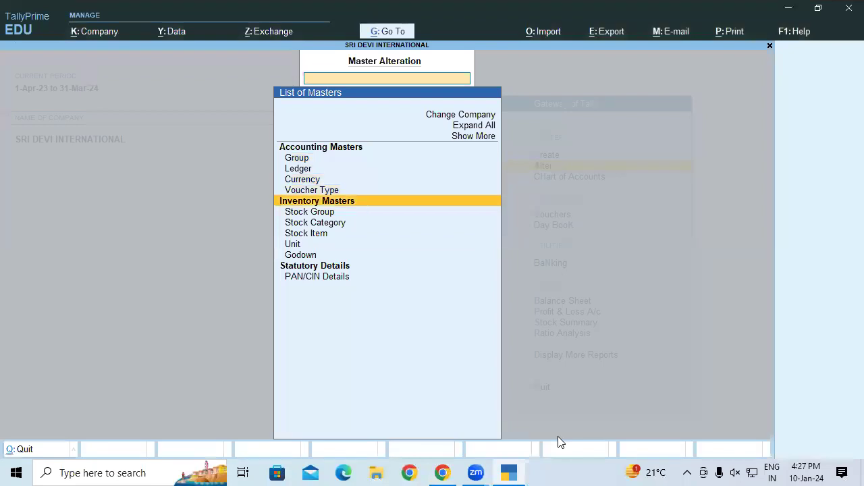
key(Down)
key(Down)
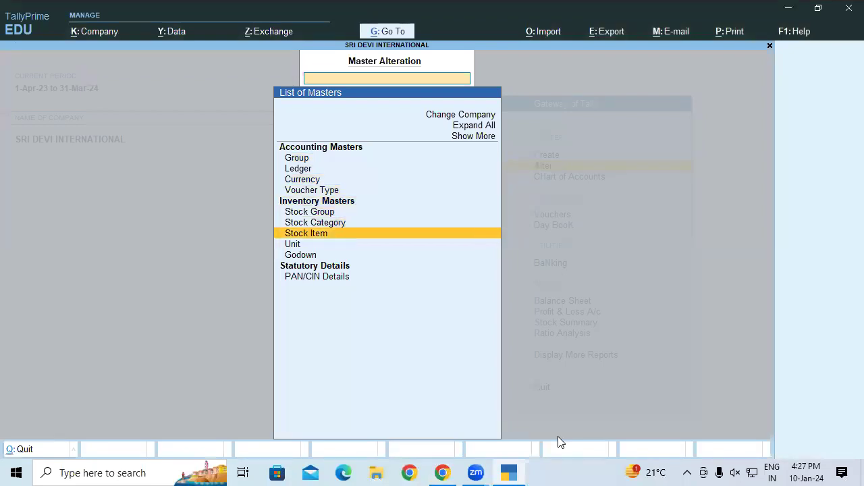
key(Return)
Open the SURF EXCEL MATIC FRONT LOAD POWDER stock item to view its alteration form.
key(Down)
key(Down)
key(Down)
key(Down)
key(Down)
key(Down)
key(Down)
key(Down)
key(Down)
key(Down)
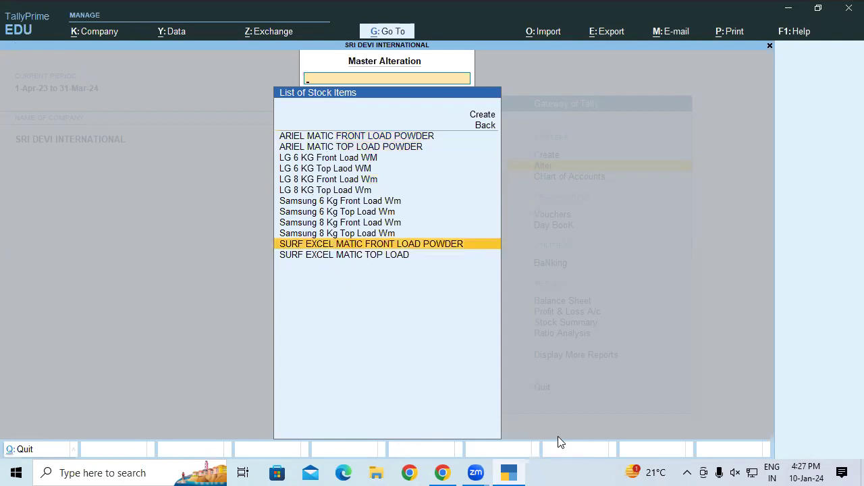
key(Return)
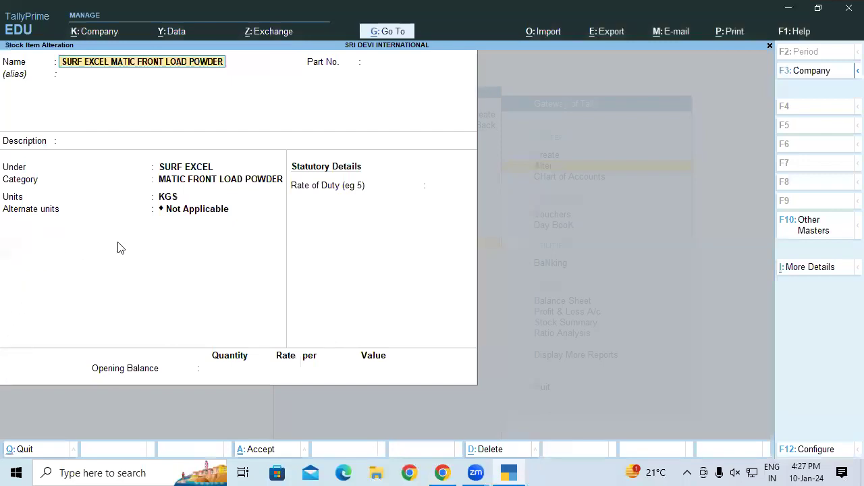
Enter an opening quantity of 1 KGS to view the item's godown allocation, and discard the alteration back to the Gateway of Tally.
click(228, 372)
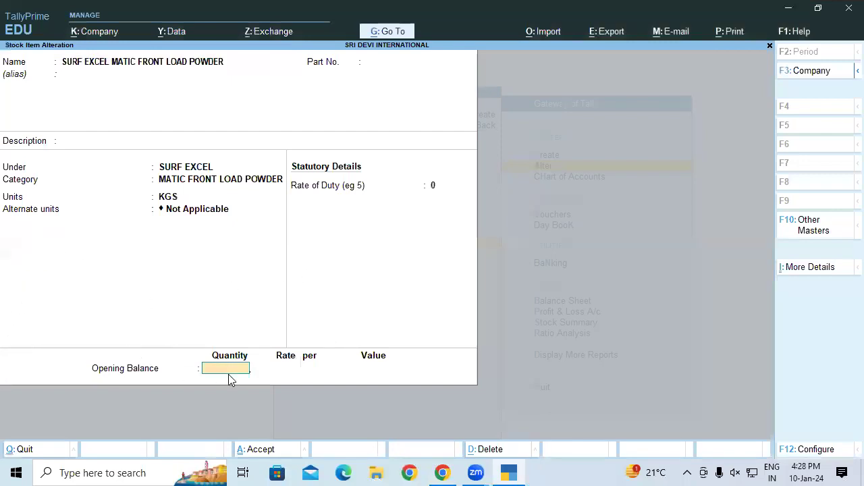
text(1)
key(Return)
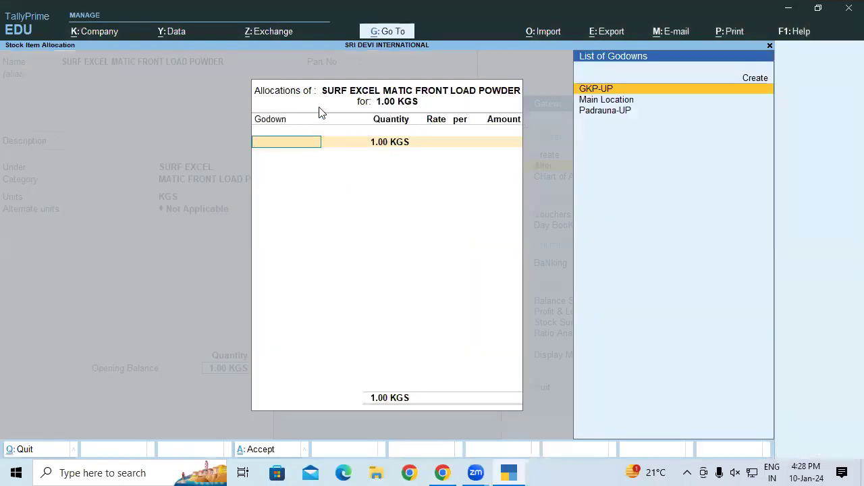
key(Escape)
key(y)
key(Escape)
key(y)
key(Escape)
key(Escape)
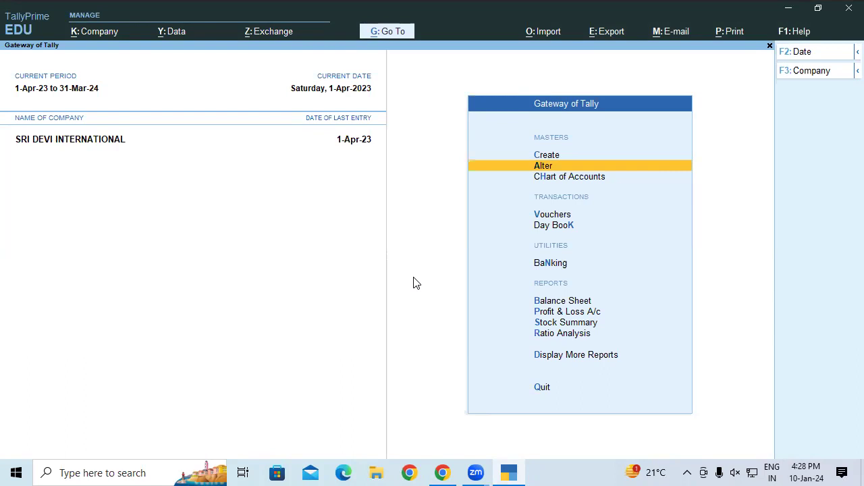
Enable Batches and Maintain Expiry Date for Batches in the company features and save them.
key(F11)
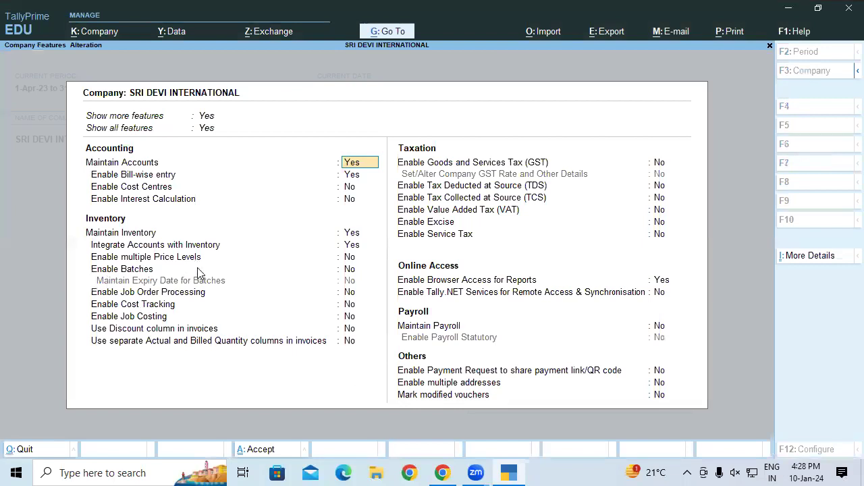
click(349, 271)
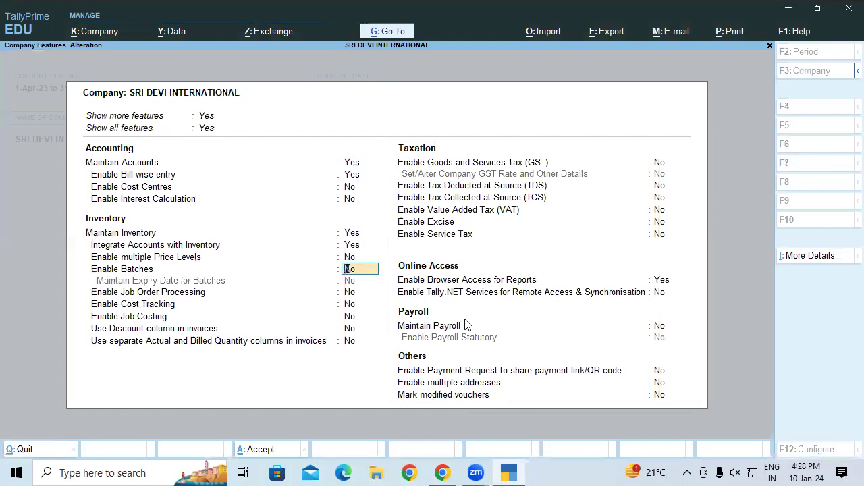
text(y)
key(Return)
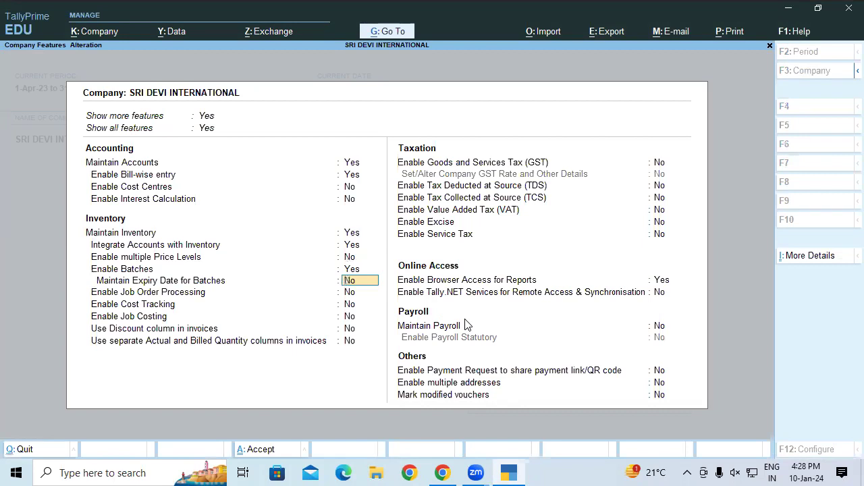
key(y)
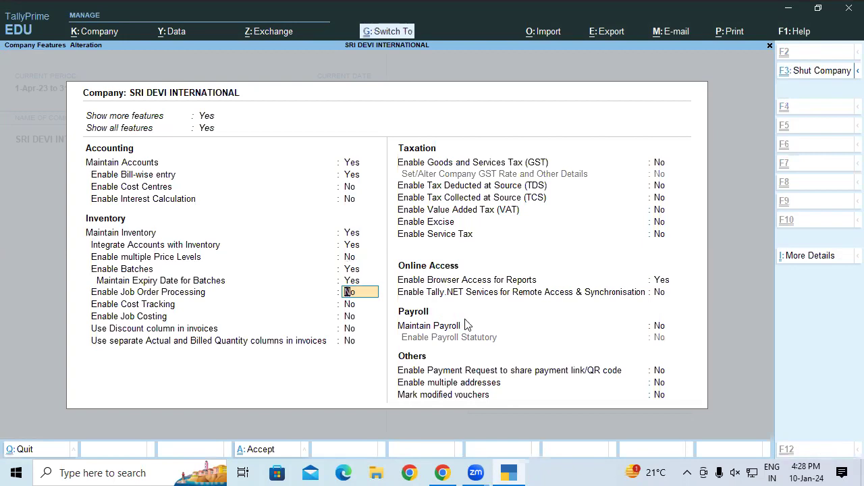
key(ctrl+a)
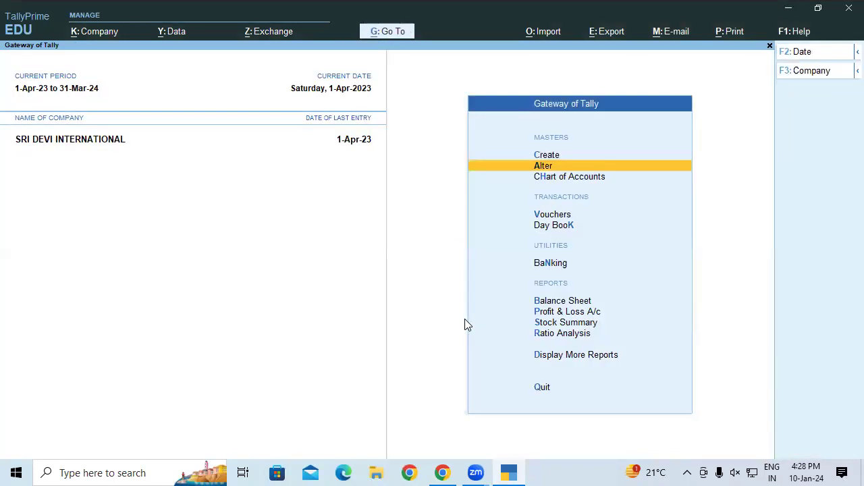
Bring up the stock items list under master alteration.
key(Return)
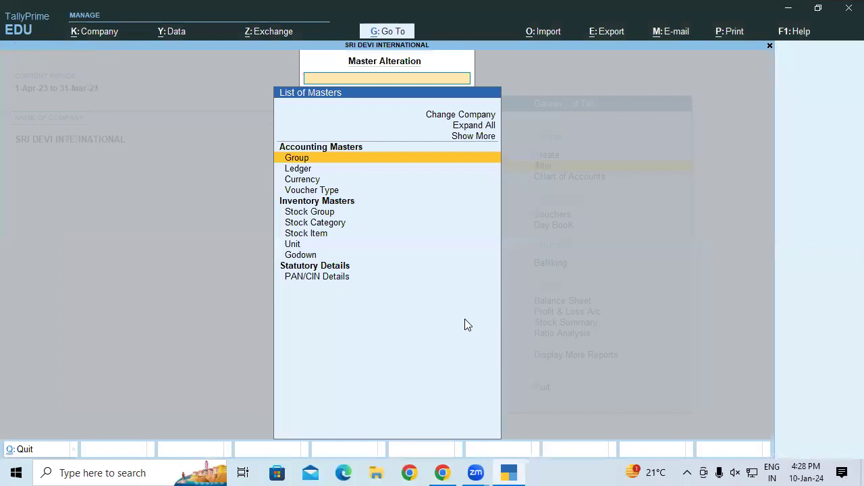
key(Down)
key(Down)
key(Down)
key(Down)
key(Down)
key(Down)
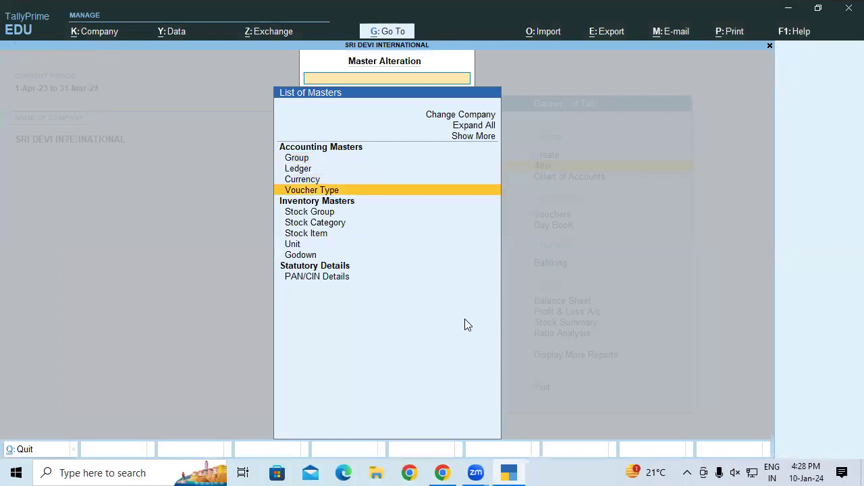
key(Return)
Open SURF EXCEL MATIC FRONT LOAD POWDER for alteration.
key(Down)
key(Down)
key(Down)
key(Down)
key(Down)
key(Down)
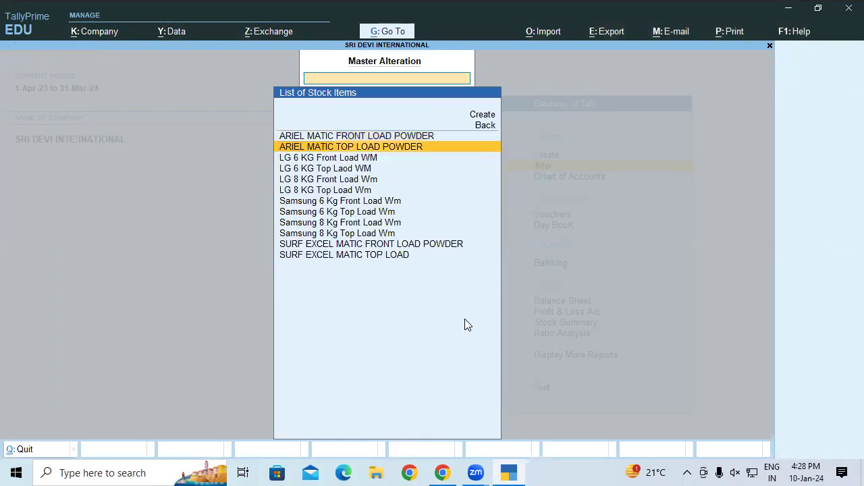
key(Down)
key(Down)
key(Down)
key(Down)
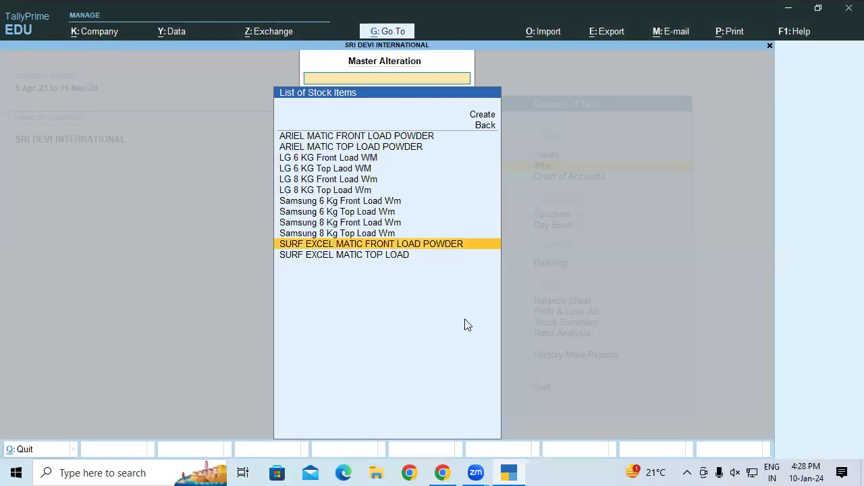
key(Return)
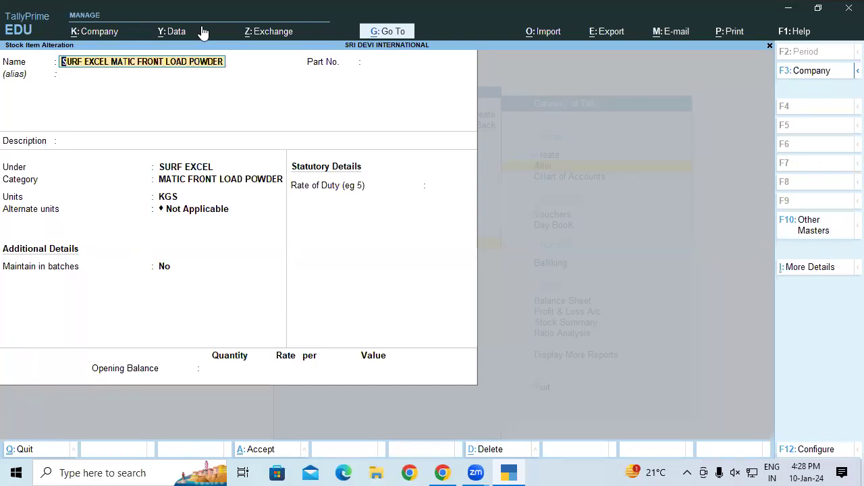
key(Escape)
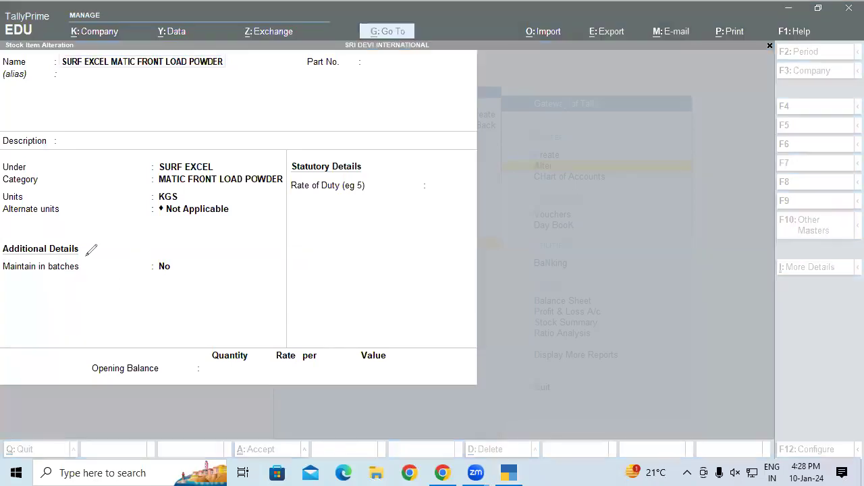
mouse_move(64, 238)
mouse_down()
mouse_move(21, 240)
mouse_move(4, 278)
mouse_move(197, 276)
mouse_move(128, 217)
mouse_move(64, 237)
mouse_up()
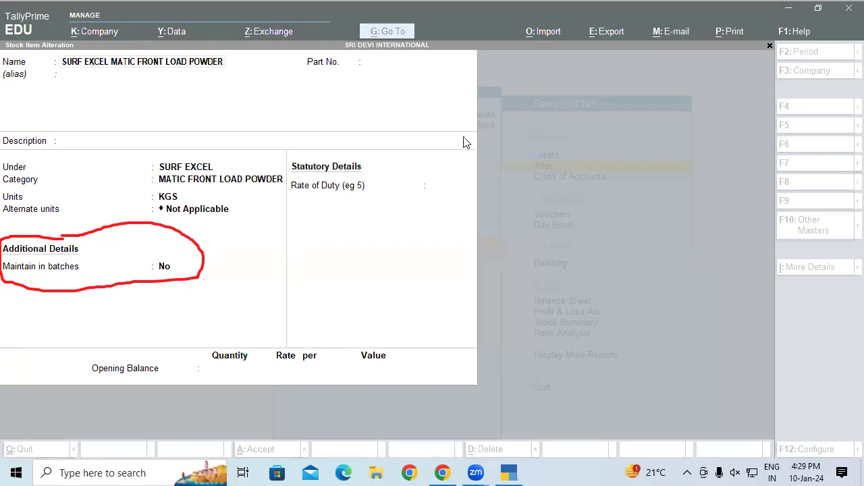
click(436, 155)
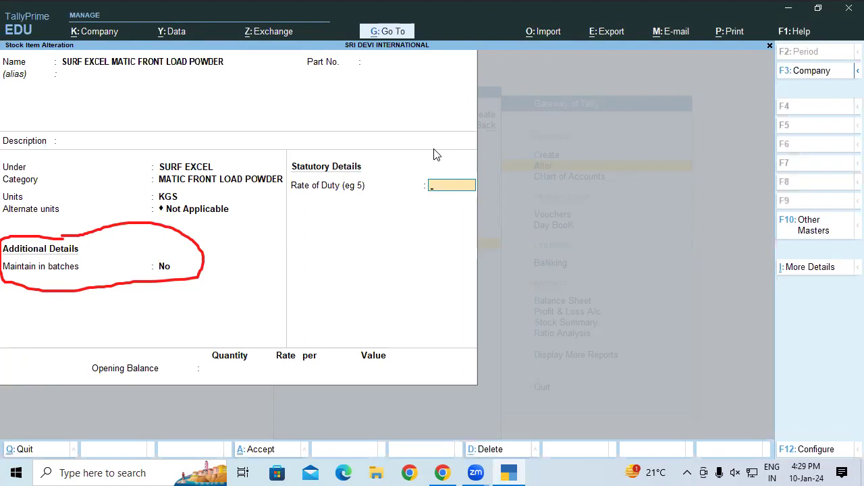
Open the stock item configuration and set Show all configurations and Show more configurations to No.
key(F12)
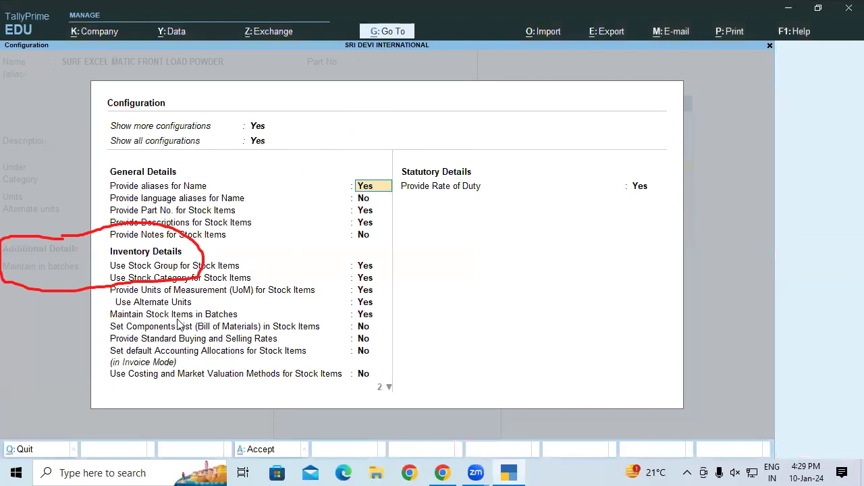
click(364, 315)
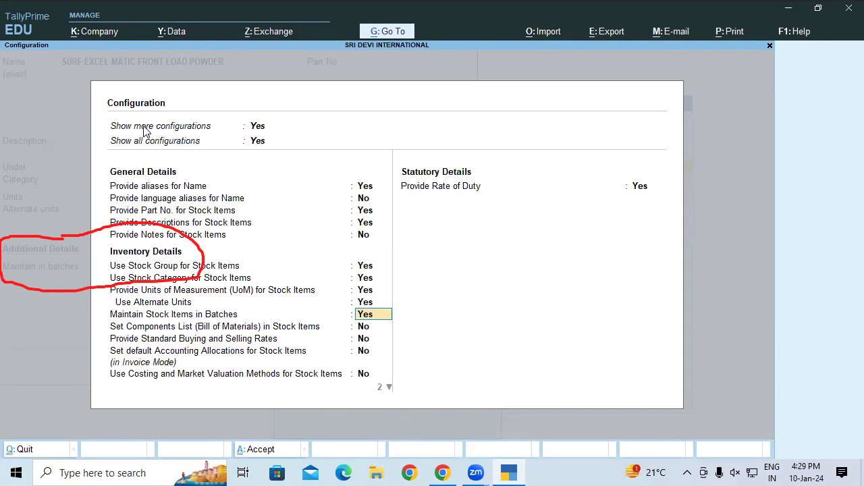
click(256, 142)
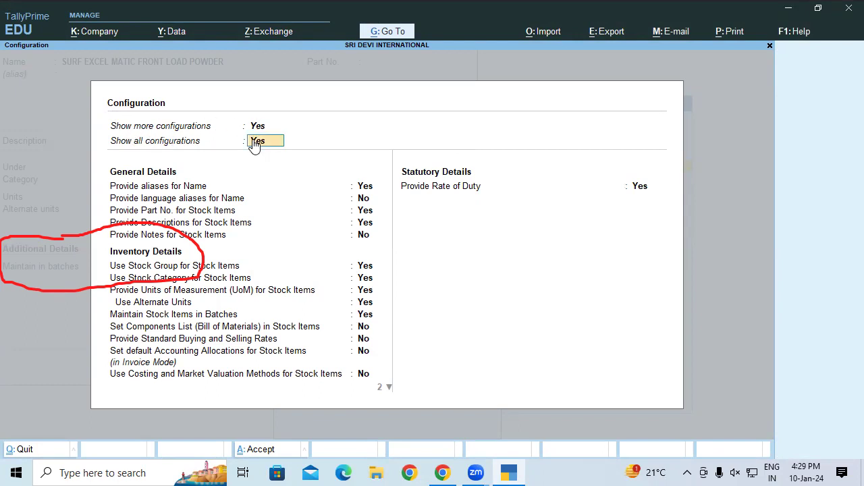
text(n)
key(Return)
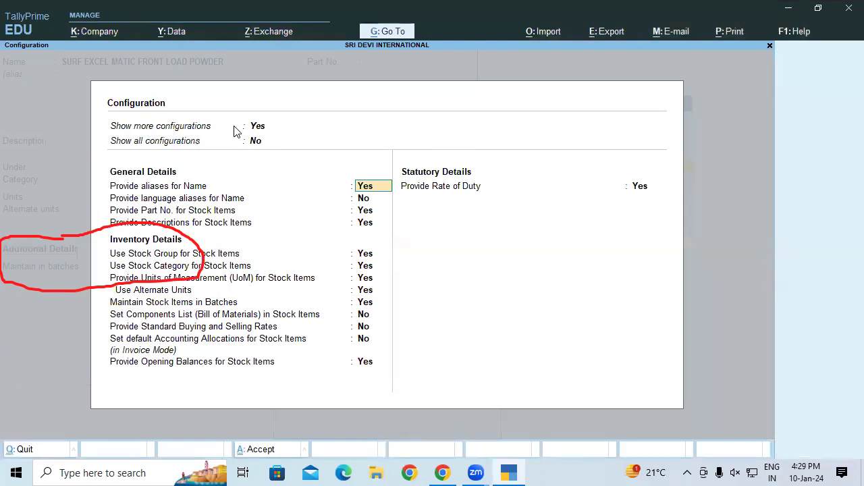
click(255, 129)
text(n)
key(Return)
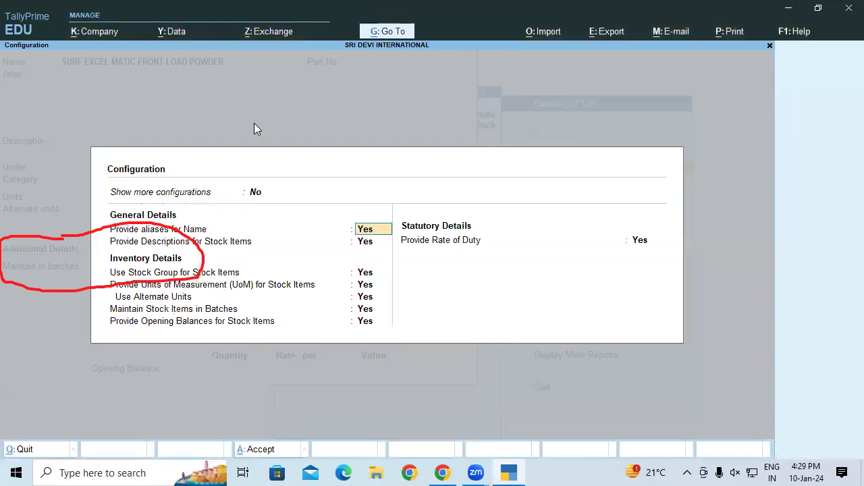
Set Show more configurations and Show all configurations to Yes, and accept the configuration with Maintain Stock Items in Batches at Yes.
click(260, 184)
text(y)
key(Return)
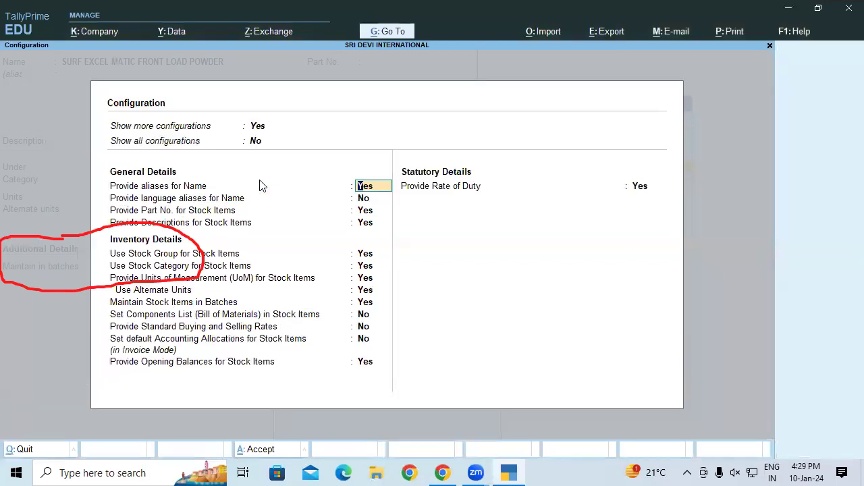
click(254, 143)
text(y)
key(Return)
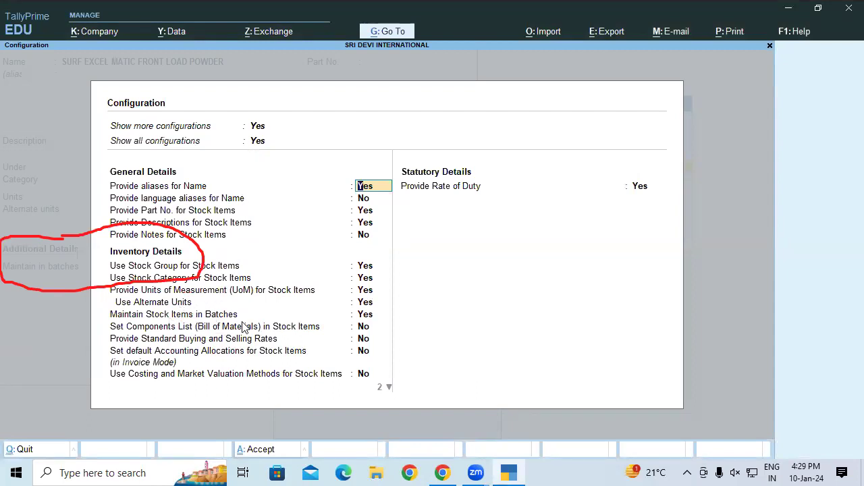
click(362, 316)
key(ctrl+a)
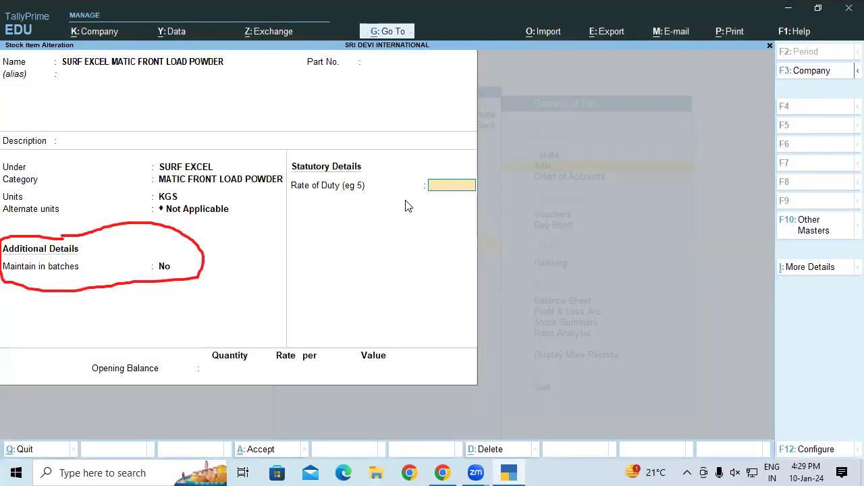
Switch to the course document in the browser and review the steps for configuring batches on stock items around Figure 1.16.
click(508, 472)
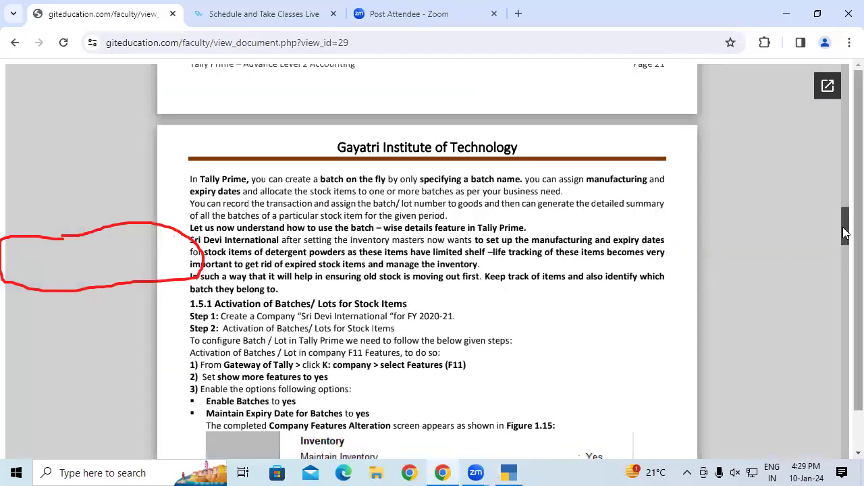
scroll(843, 239, down, 2)
scroll(843, 239, down, 9)
scroll(842, 240, up, 8)
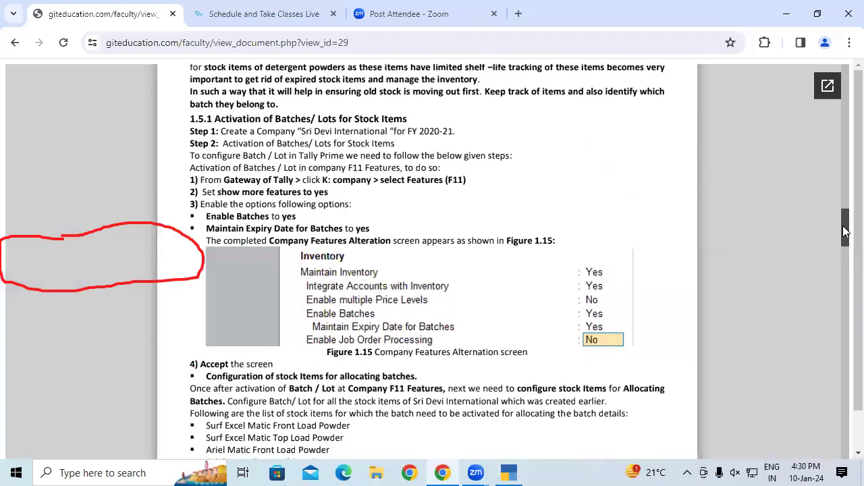
scroll(842, 233, down, 8)
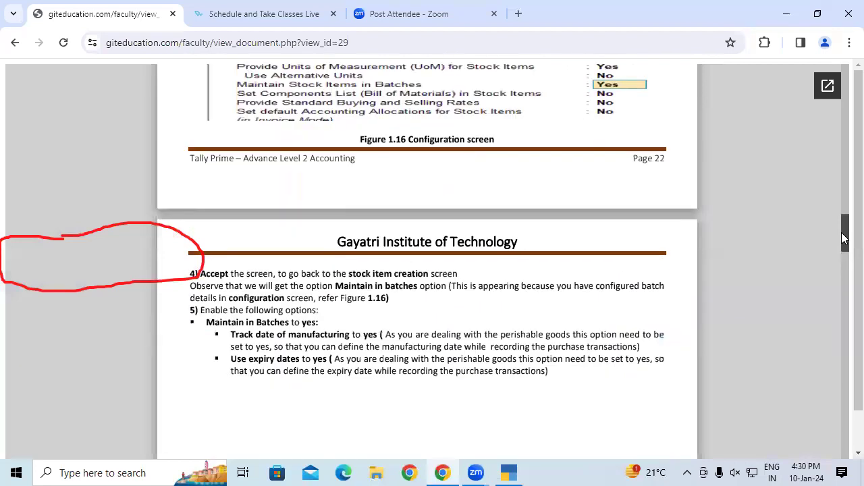
scroll(843, 236, up, 3)
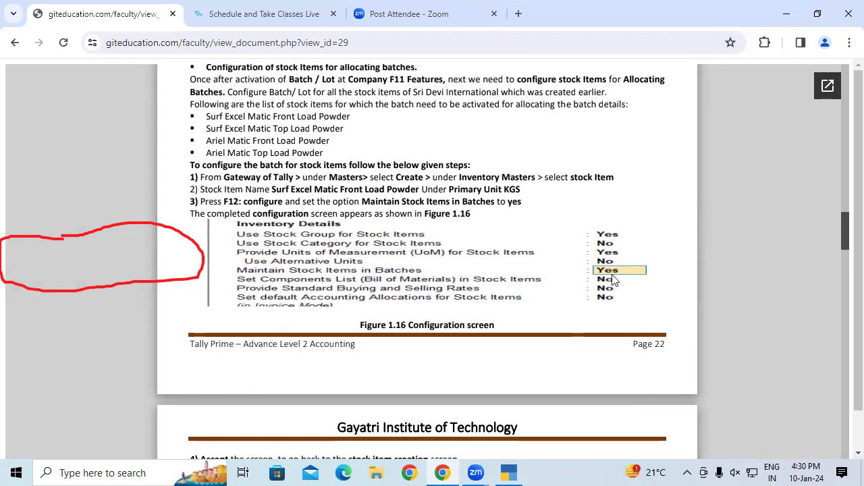
Switch to TallyPrime and set Maintain in batches, Track date of manufacturing and Use expiry dates to Yes for SURF EXCEL MATIC FRONT LOAD POWDER.
scroll(844, 243, down, 5)
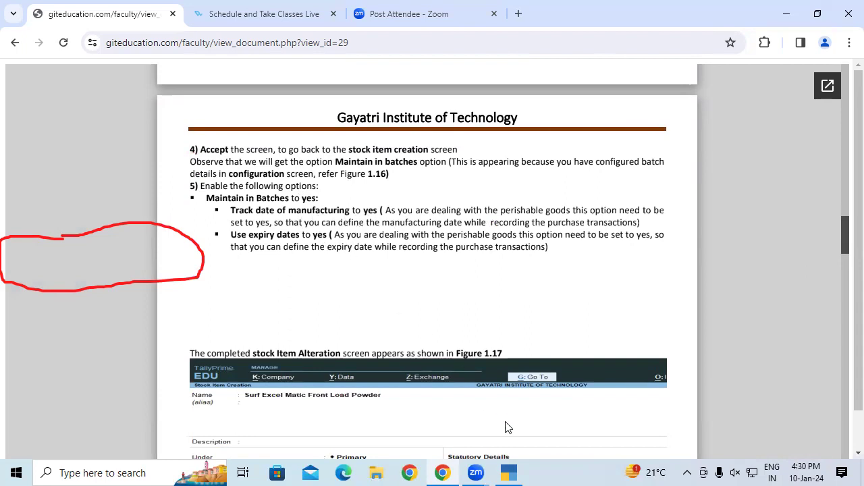
click(510, 471)
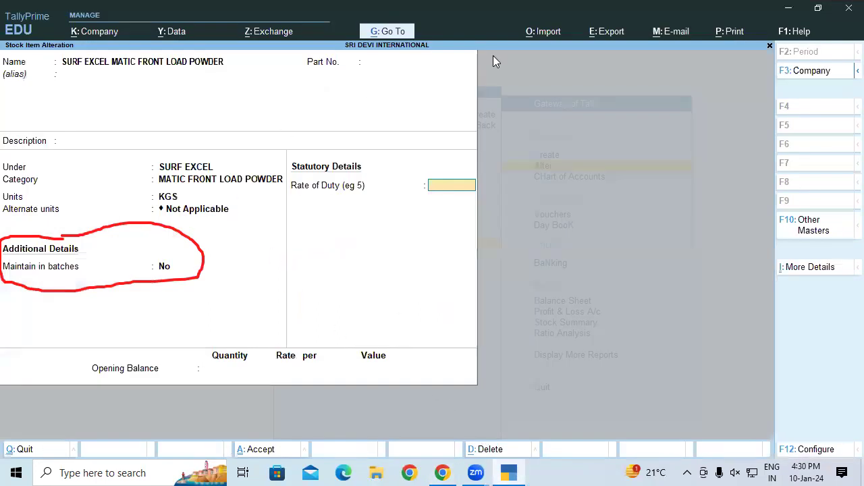
click(558, 56)
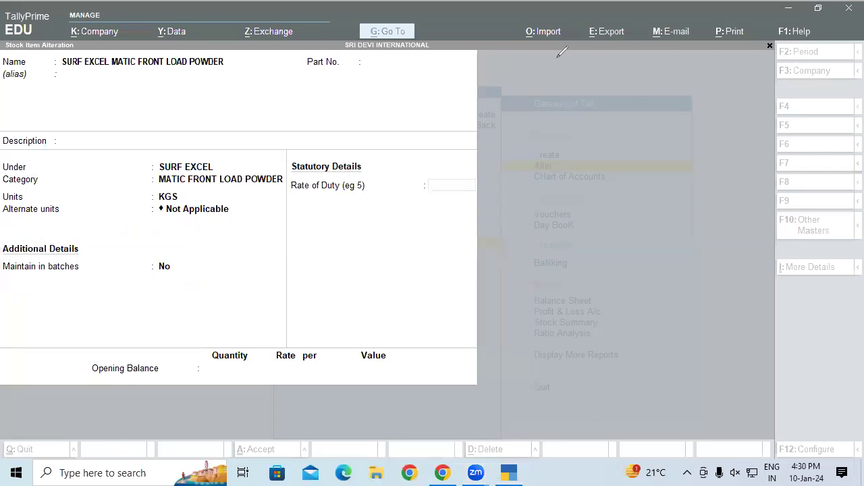
click(167, 268)
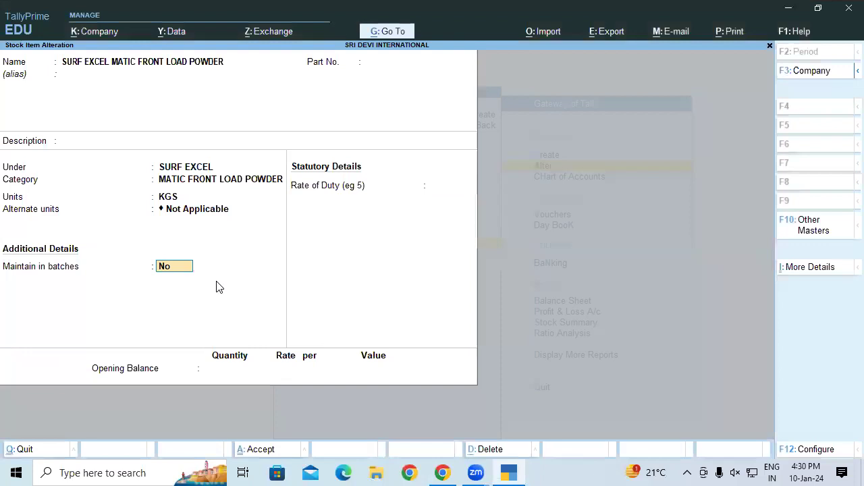
text(y)
key(Return)
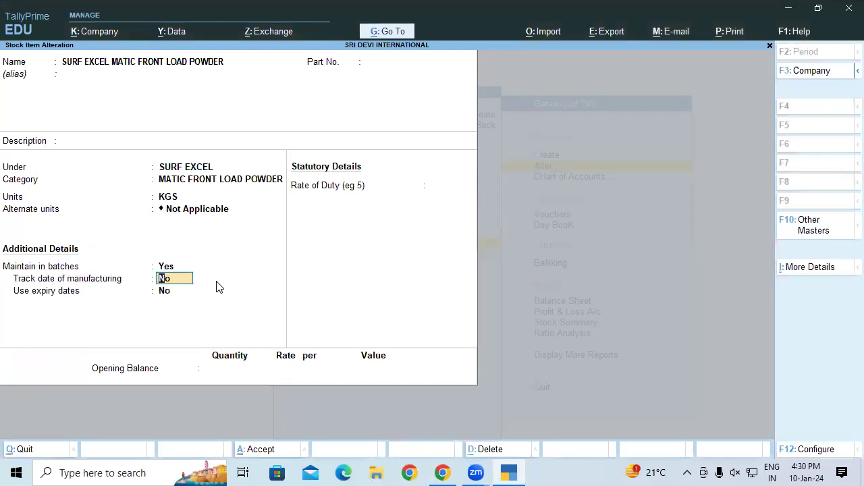
text(y)
key(Return)
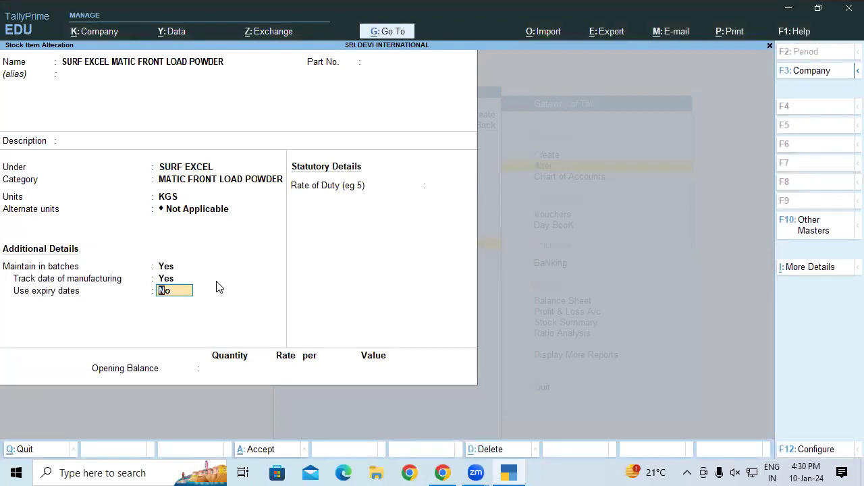
key(Return)
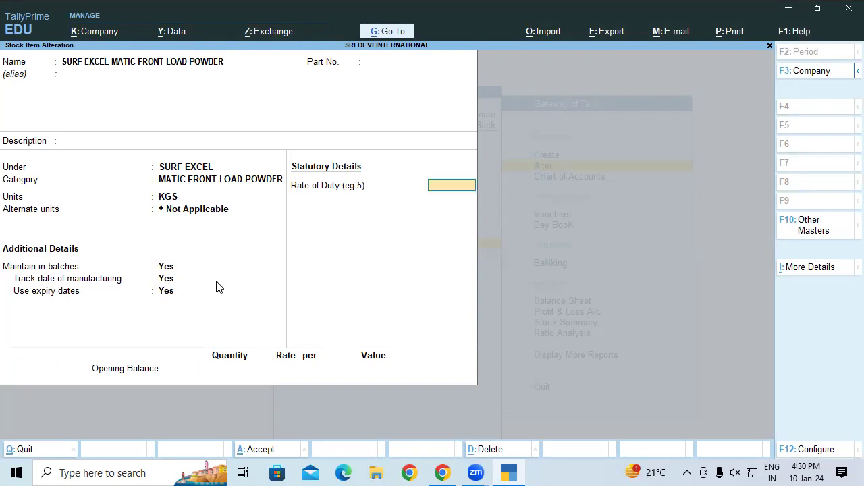
View the batch allocation for a trial opening balance of 1 KGS, clear the opening quantity and accept the stock item.
key(Return)
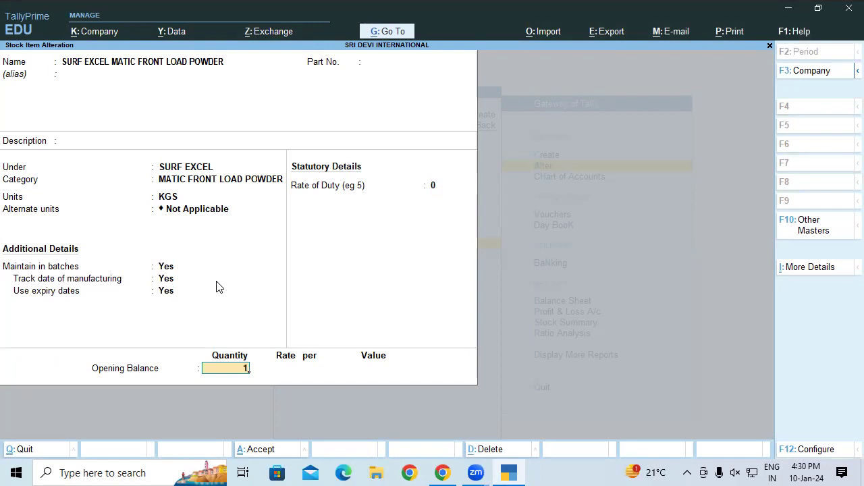
key(Return)
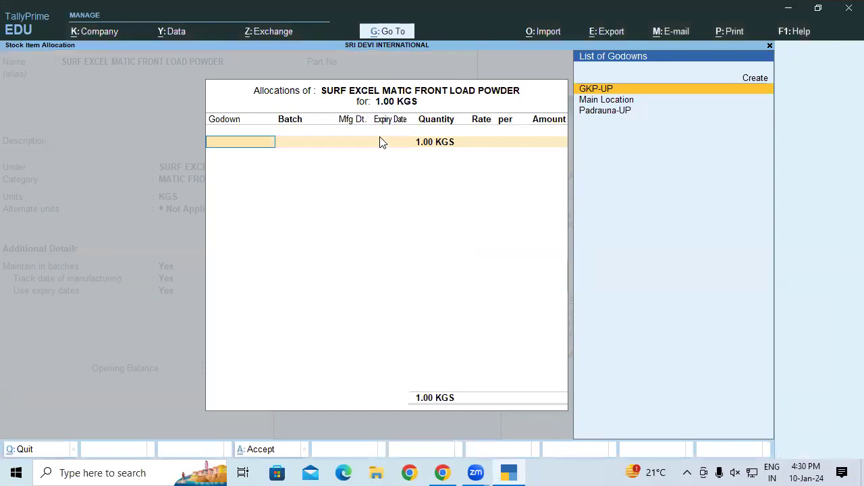
key(Escape)
key(BackSpace)
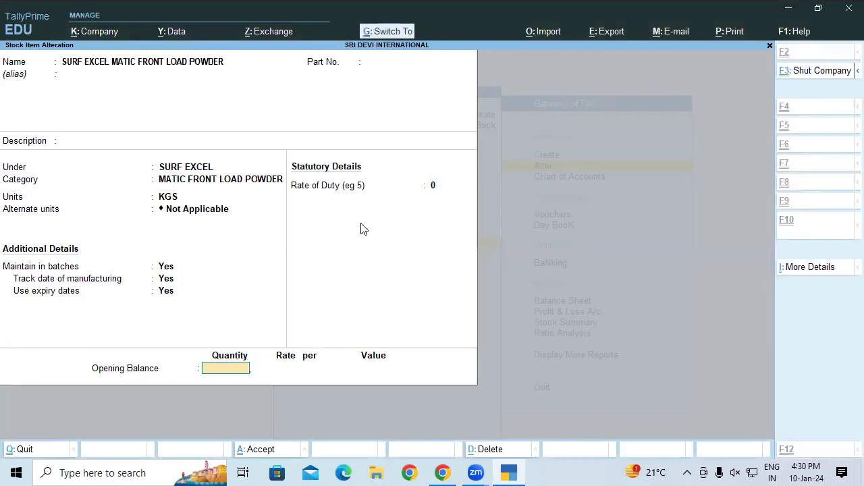
key(ctrl+a)
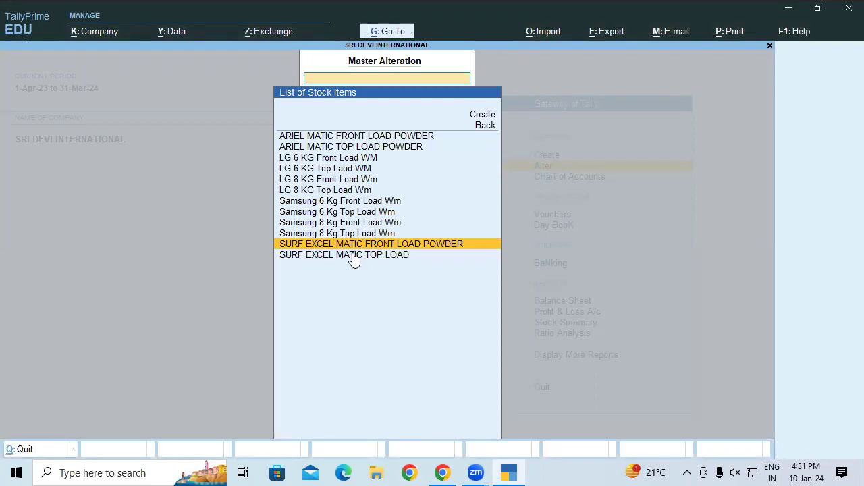
Alter SURF EXCEL MATIC TOP LOAD with Maintain in batches, Track date of manufacturing and Use expiry dates set to Yes, and accept it.
click(356, 252)
key(Return)
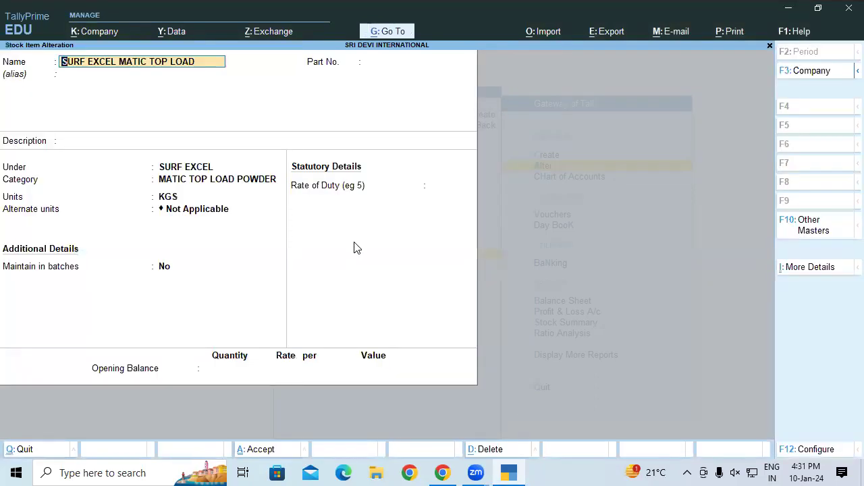
key(Return)
key(Return)
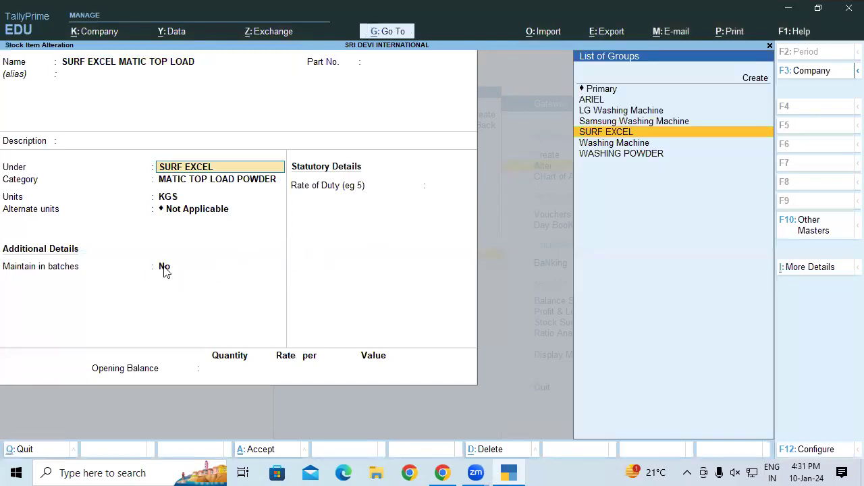
click(164, 268)
key(Return)
text(y)
key(Return)
key(Return)
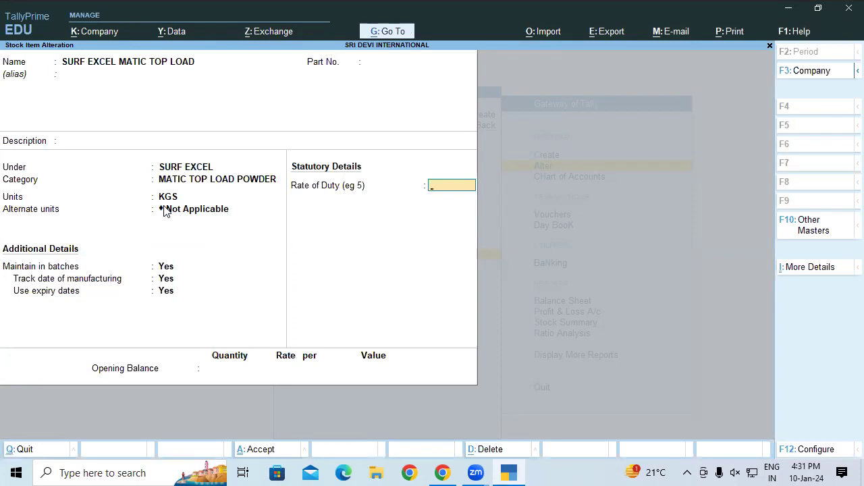
key(ctrl+a)
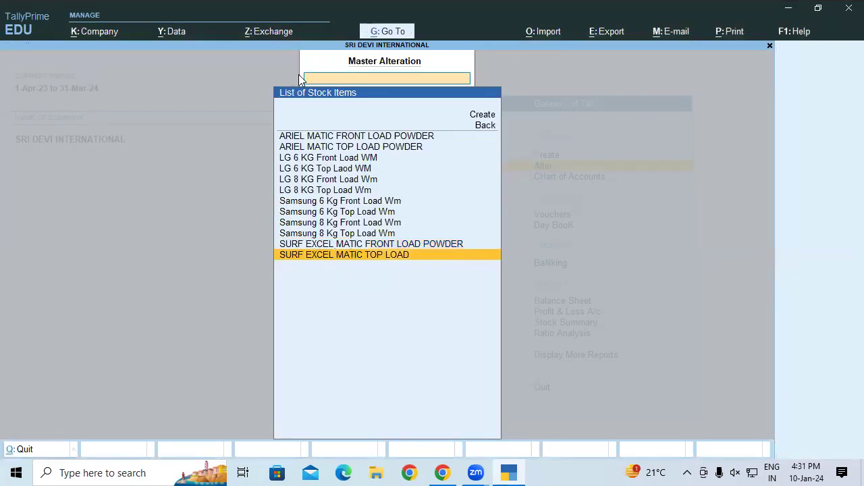
Alter ARIEL MATIC FRONT LOAD POWDER with Maintain in batches, Track date of manufacturing and Use expiry dates set to Yes, and accept it.
click(325, 137)
key(Return)
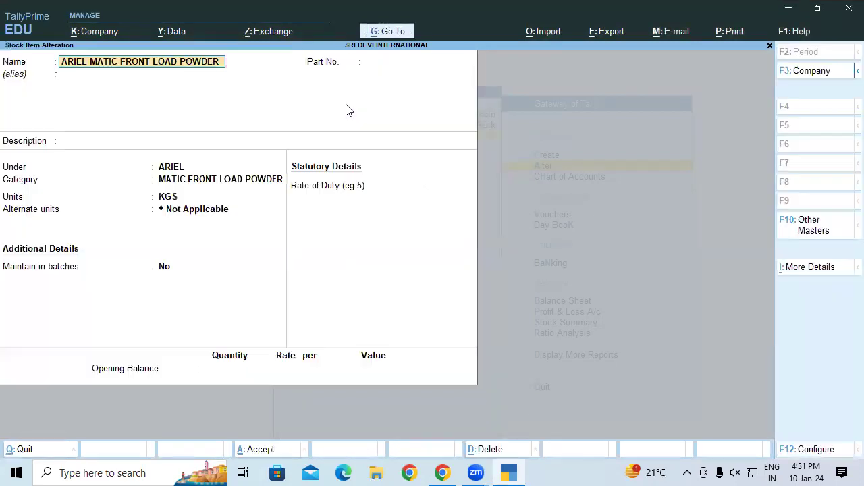
click(165, 268)
text(y)
key(Return)
text(y)
key(Return)
text(y)
key(Return)
key(Return)
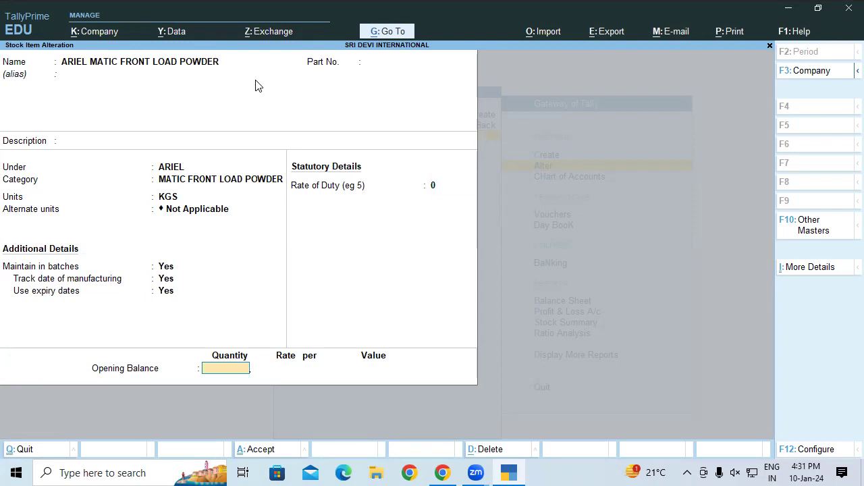
key(ctrl+a)
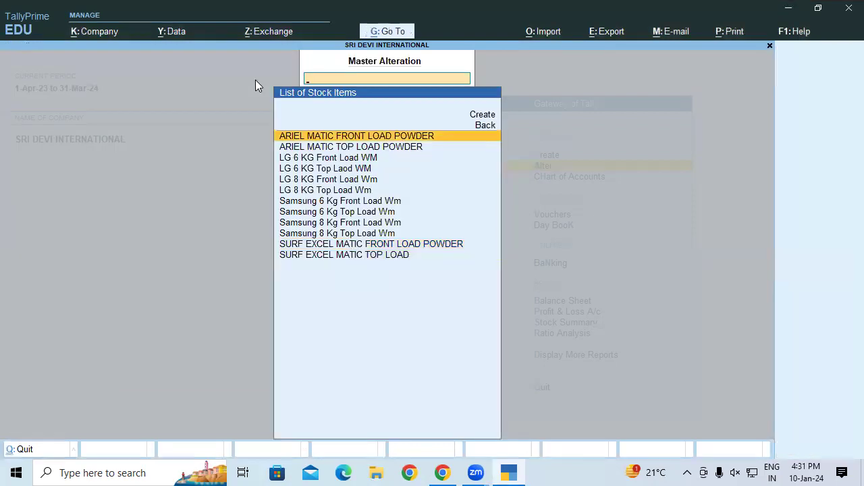
Alter ARIEL MATIC TOP LOAD POWDER with Maintain in batches, Track date of manufacturing and Use expiry dates set to Yes, and accept it.
key(Down)
key(Return)
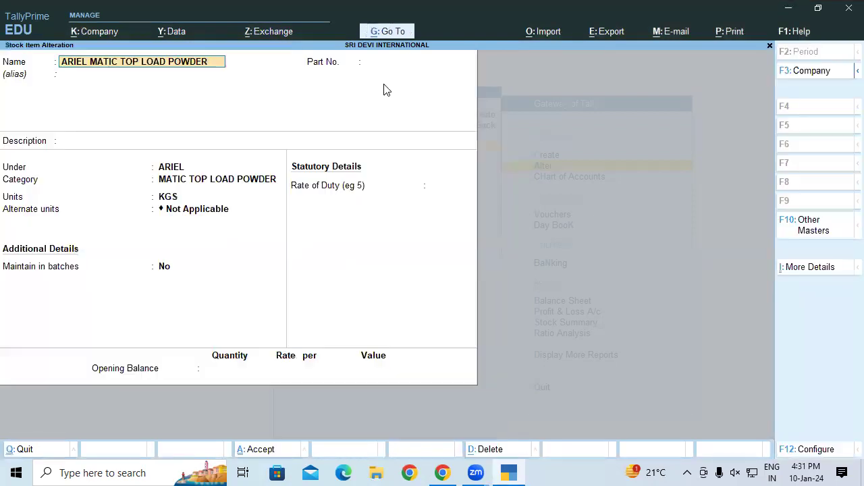
click(162, 268)
key(y)
key(y)
key(y)
key(Return)
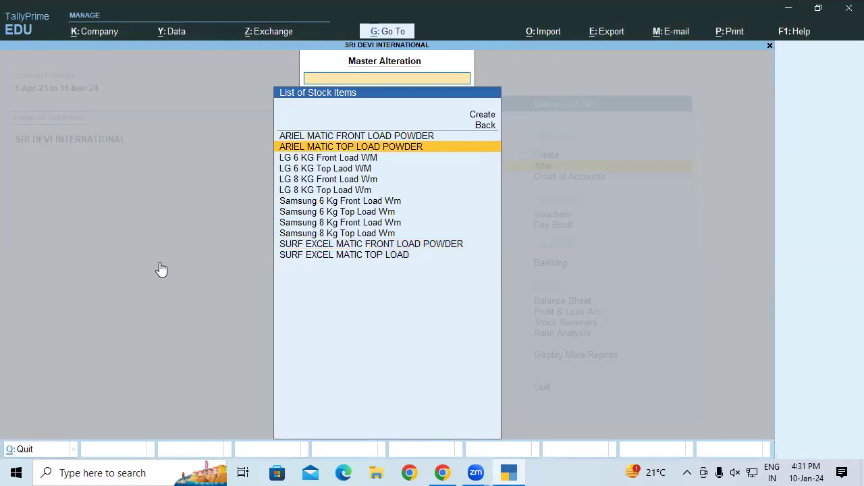
Return to the Gateway of Tally and review the batch and expiry date settings in the company features.
click(518, 470)
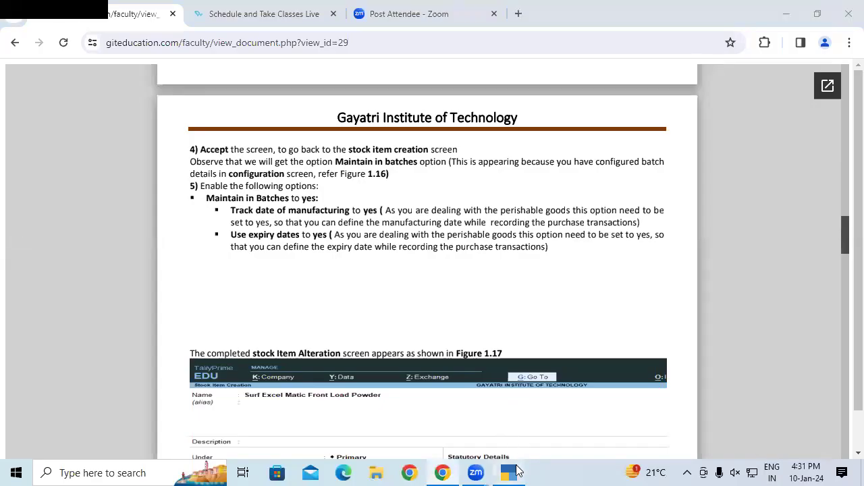
click(513, 466)
key(Escape)
key(Escape)
key(Up)
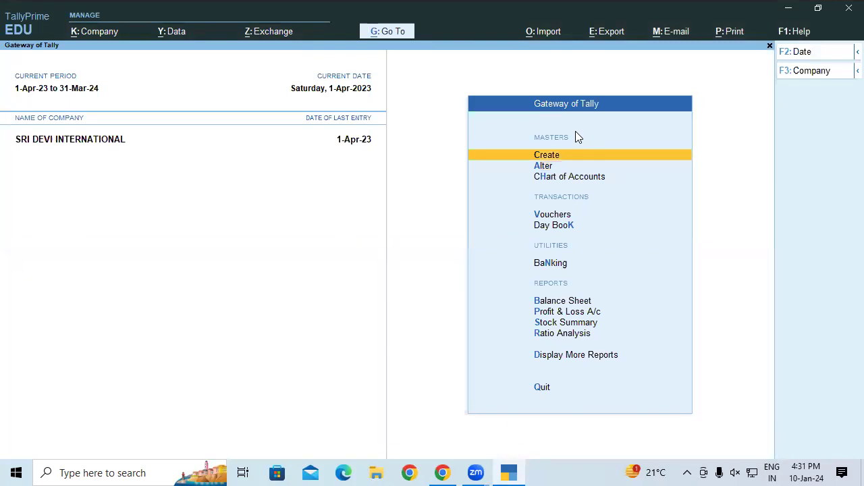
key(F11)
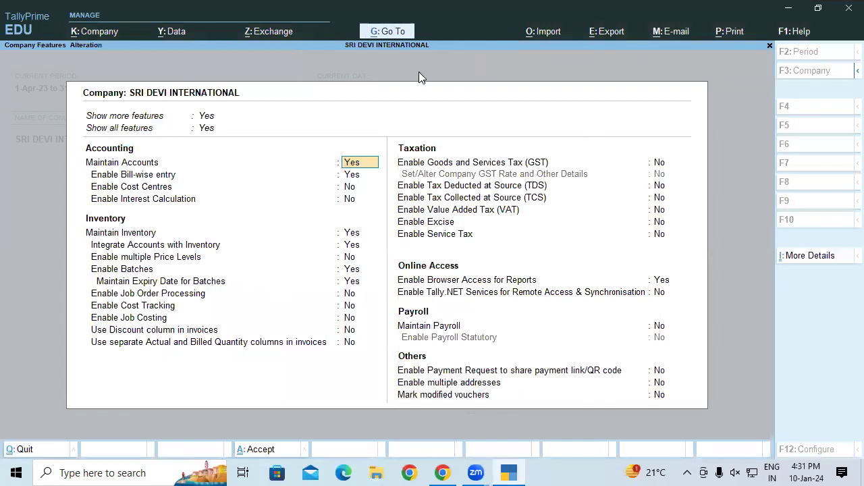
key(ctrl+a)
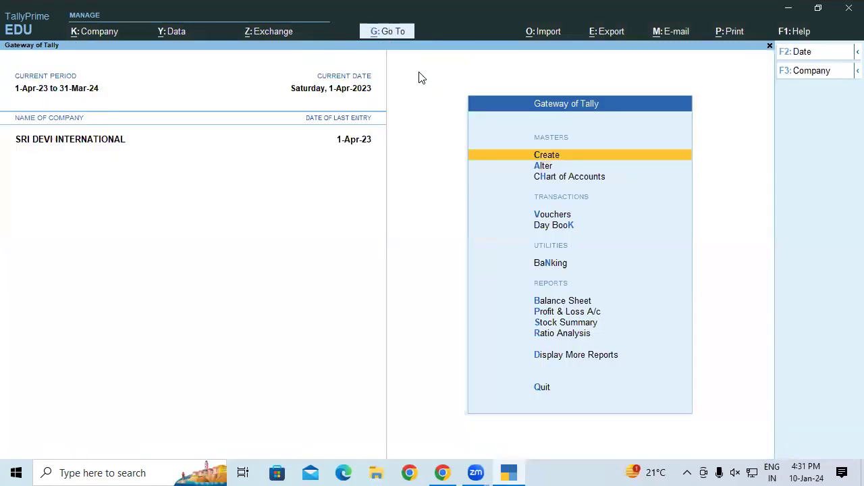
Reopen ARIEL MATIC FRONT LOAD POWDER for alteration to check its batch details.
key(Down)
key(Return)
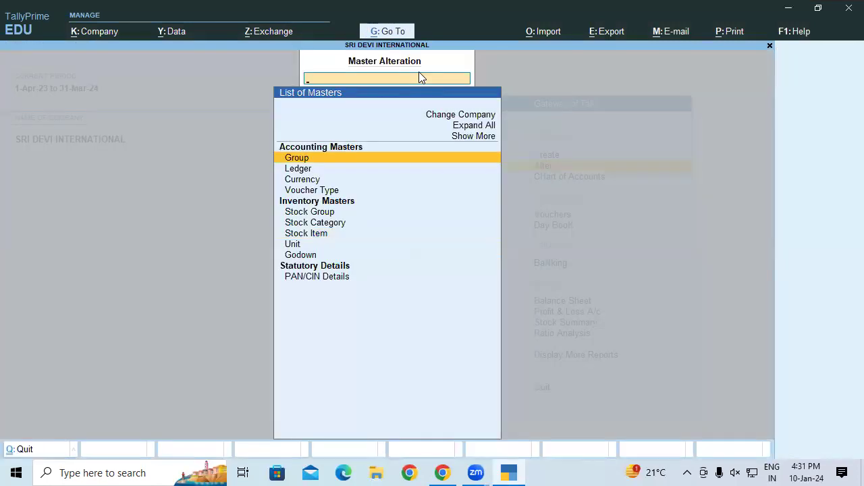
key(Down)
key(Down)
key(Down)
key(Down)
key(Down)
key(Down)
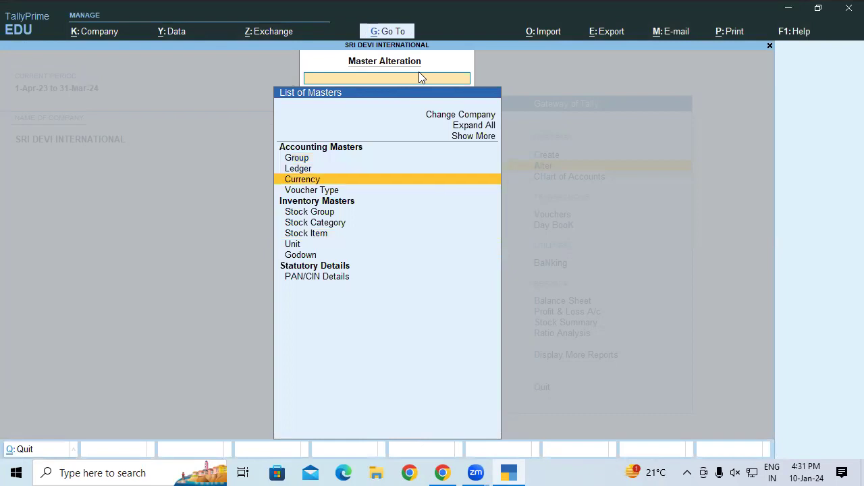
key(Return)
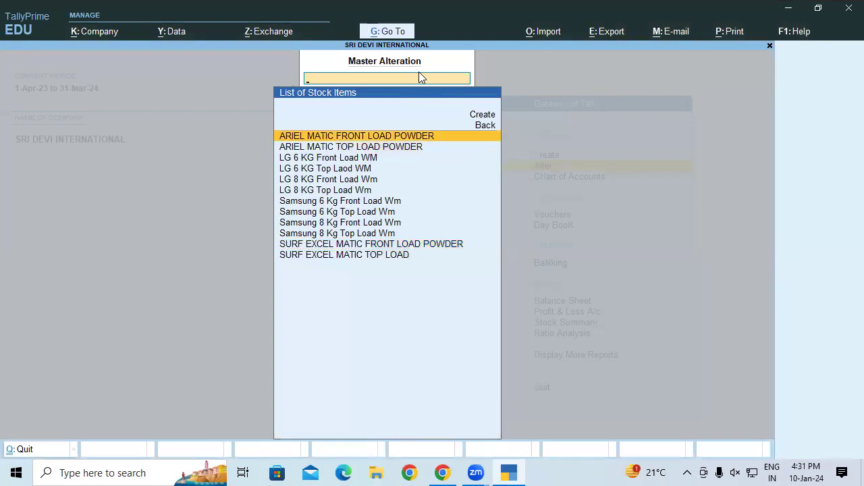
key(Return)
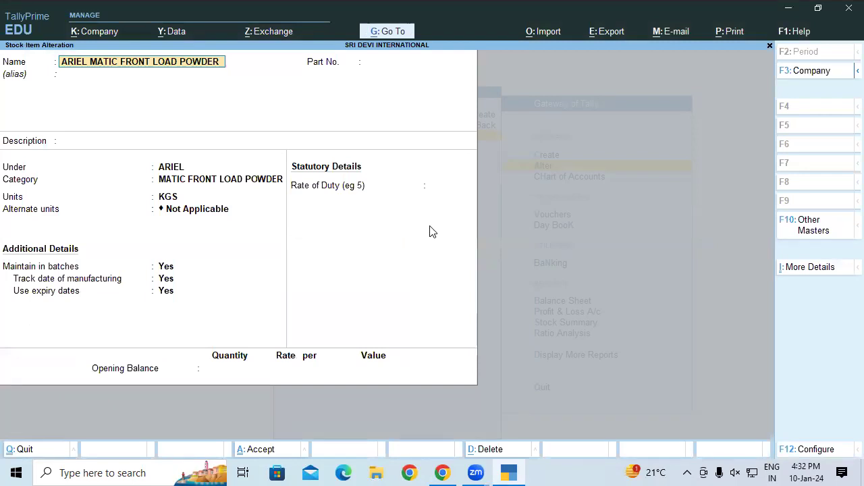
Review Maintain Stock Items in Batches in the stock item configuration, and accept both the configuration and the item.
key(F12)
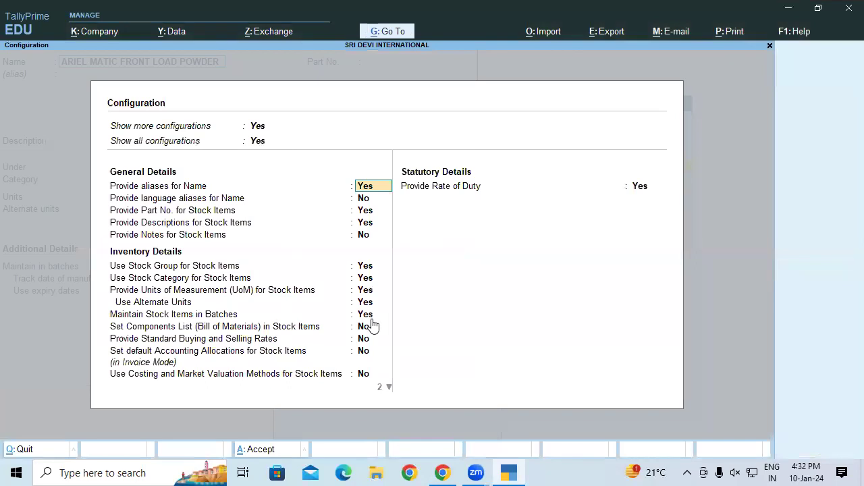
key(ctrl)
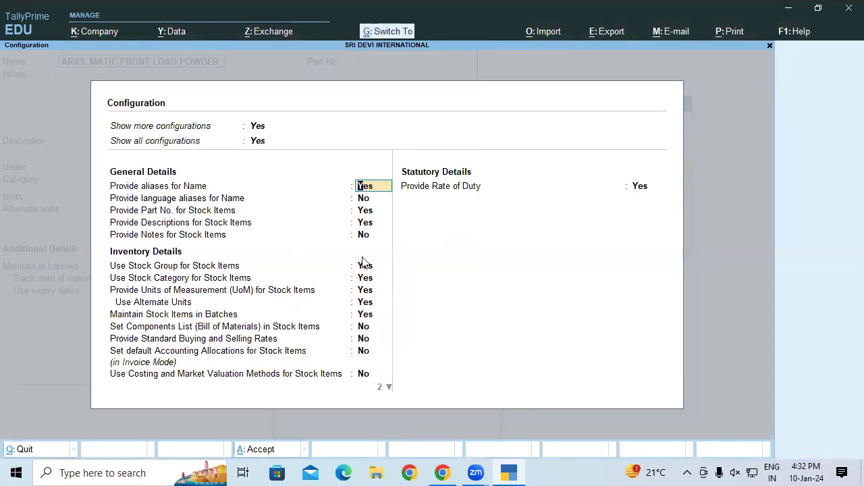
key(ctrl+a)
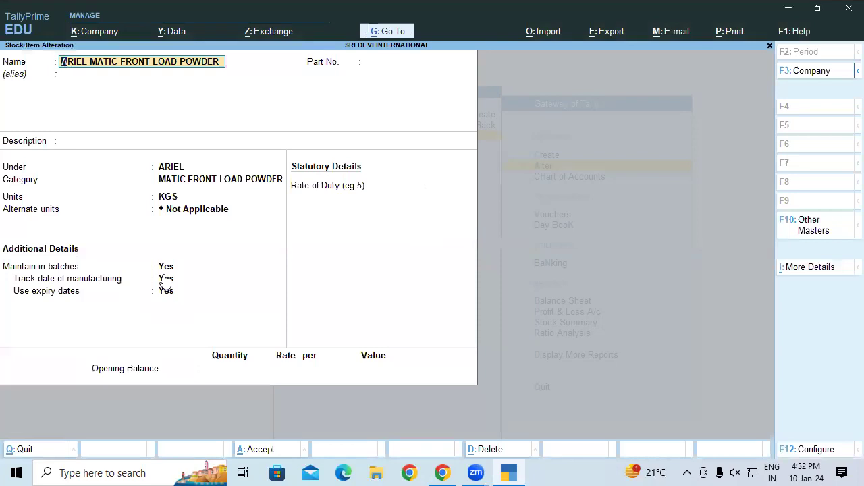
key(ctrl+a)
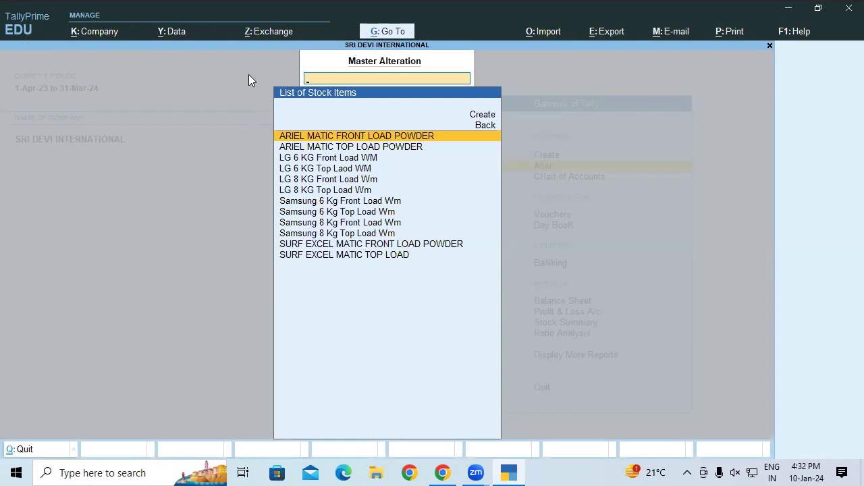
Switch to the course document in the browser and read on from Figure 1.17 to the purchase invoice batch allocation section.
click(518, 470)
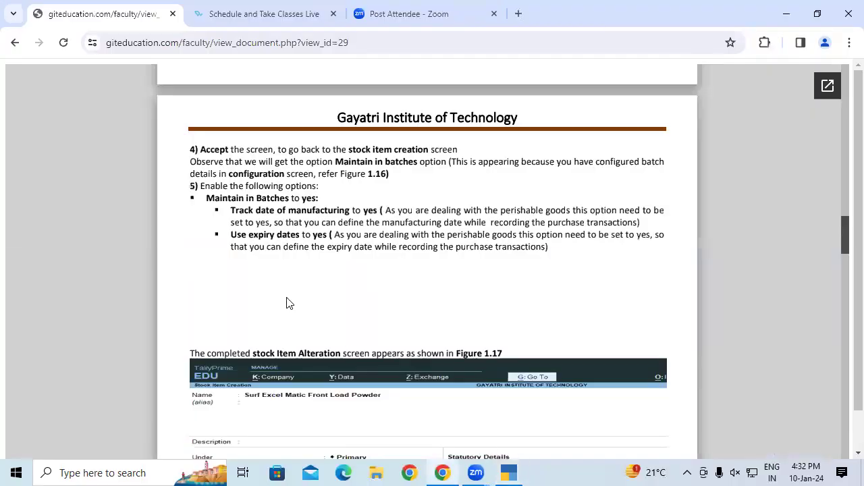
scroll(846, 234, down, 3)
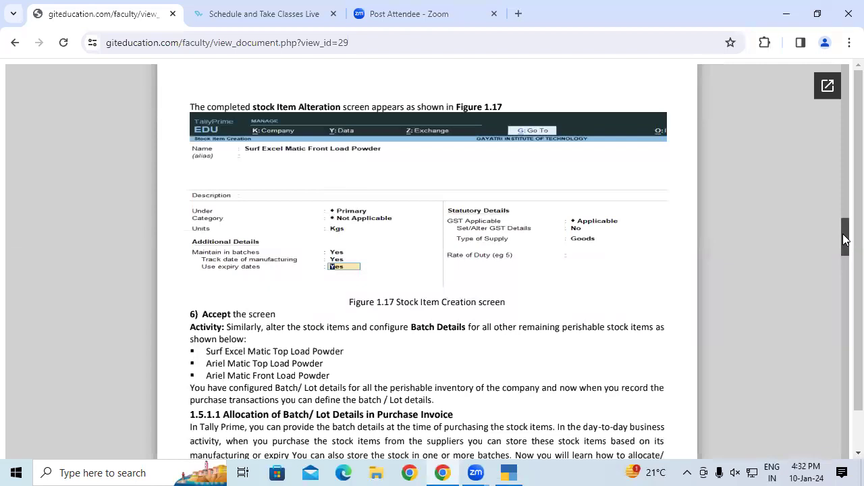
scroll(844, 240, down, 3)
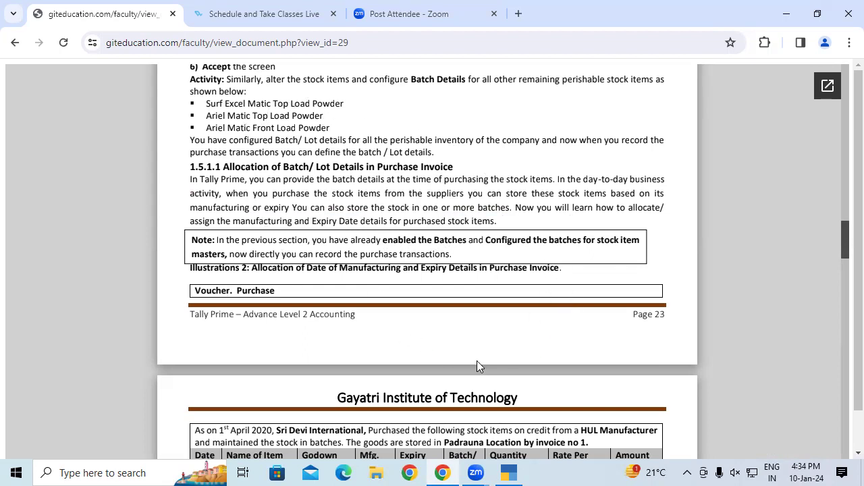
Review the purchase details in Table 1.16 of the course document, and switch to TallyPrime to open a new purchase voucher.
scroll(475, 355, down, 1)
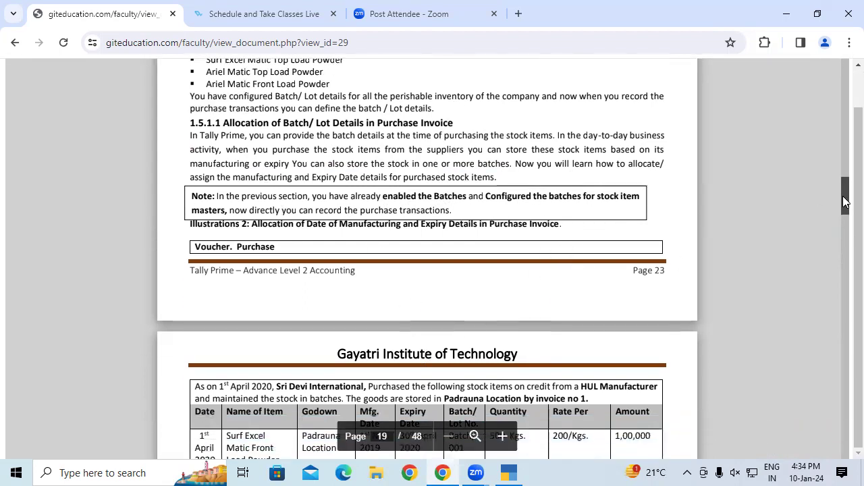
scroll(844, 202, down, 3)
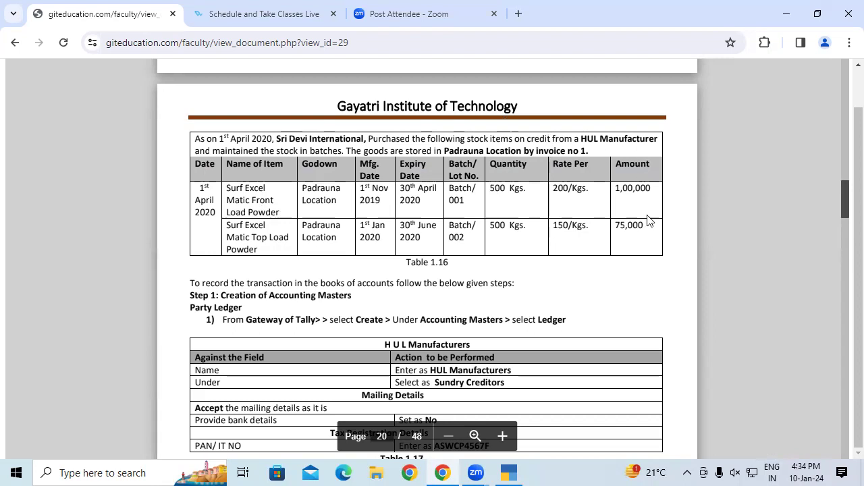
click(509, 472)
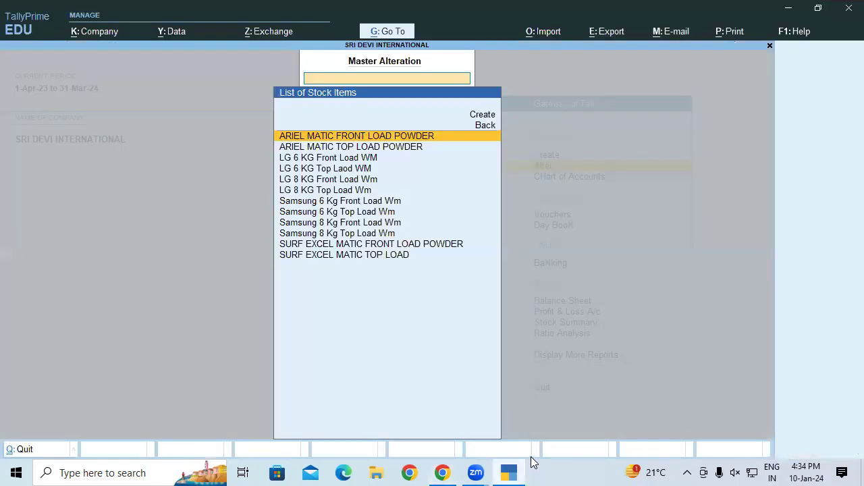
key(Escape)
key(Escape)
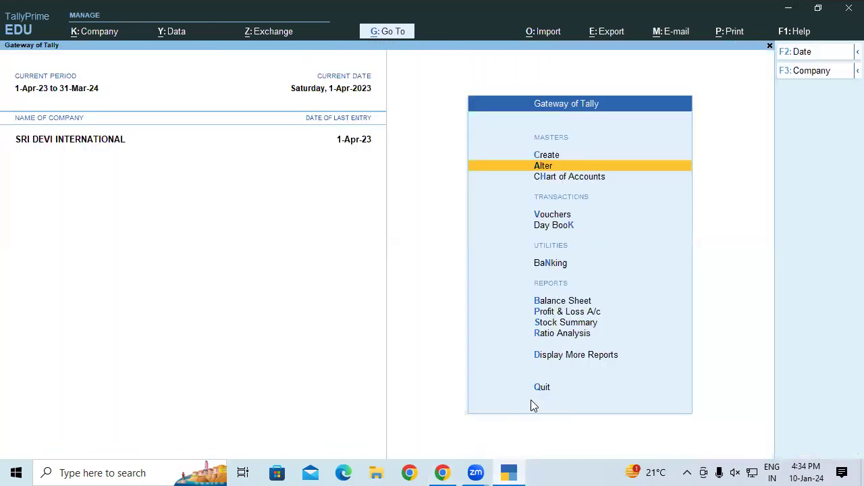
key(v)
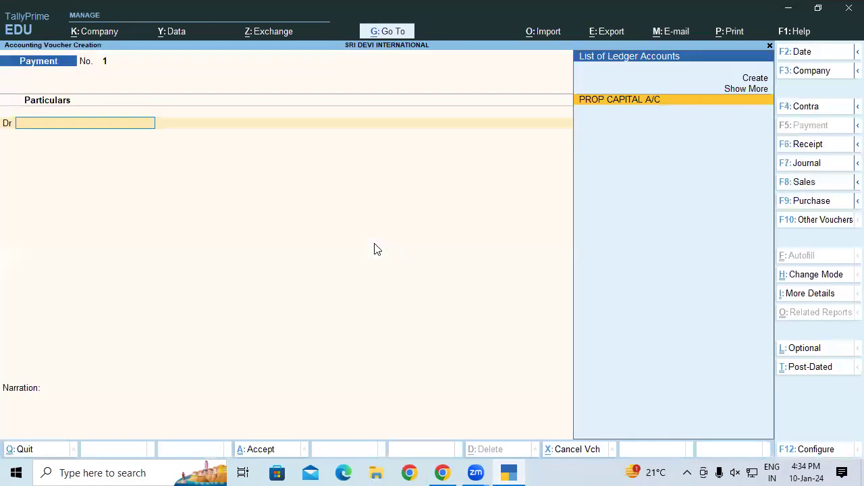
key(F9)
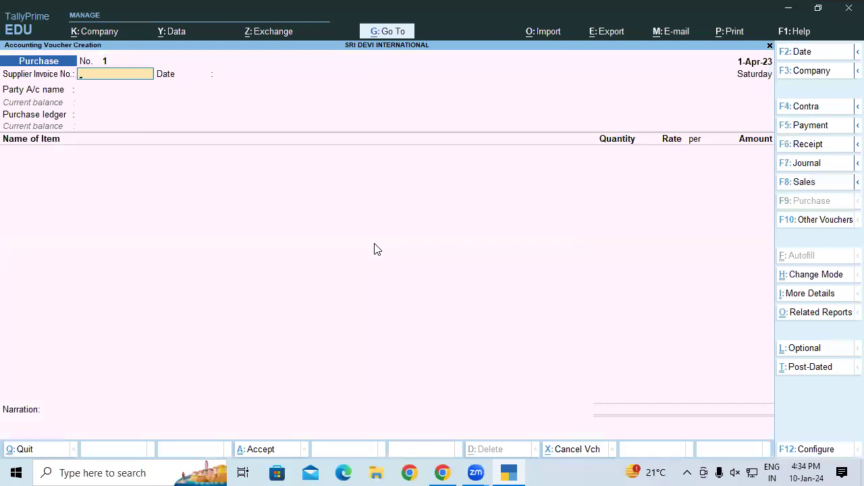
Enter supplier invoice number 01 and accept 1-Apr-23 as its date.
text(01)
key(Return)
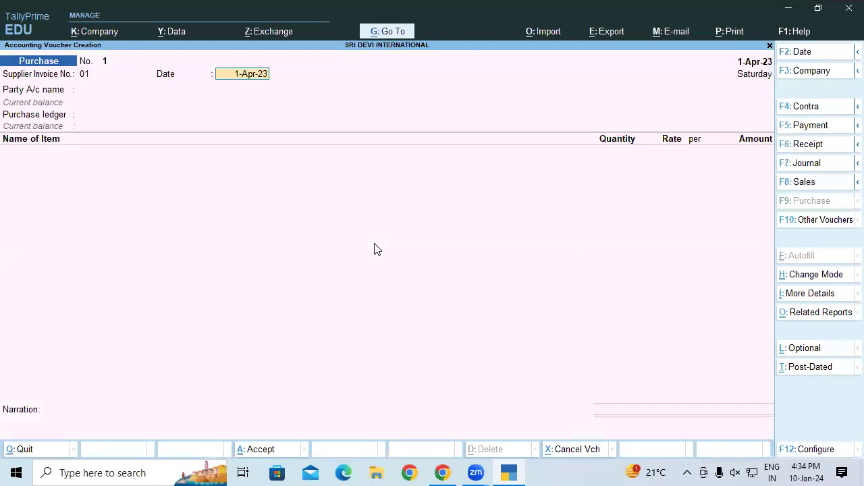
key(Return)
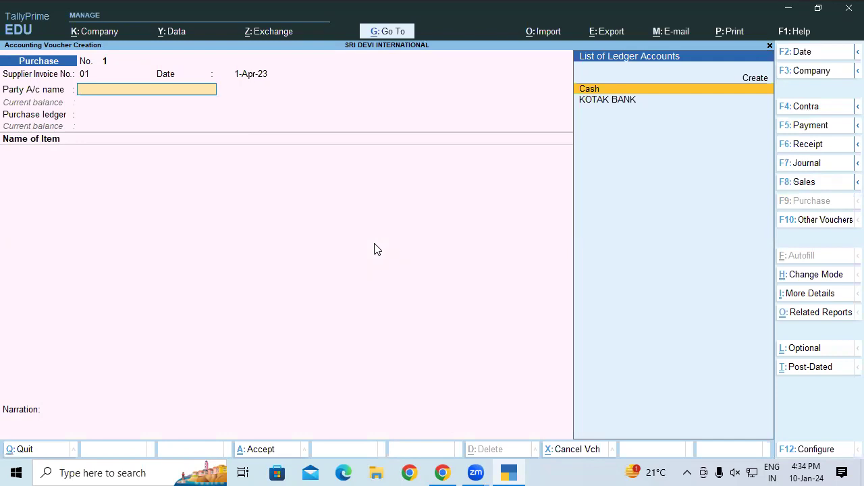
Start a new ledger from the voucher's party account field and name it HUL Manufacturer, with no alias.
key(alt+c)
text(HUL Manufac)
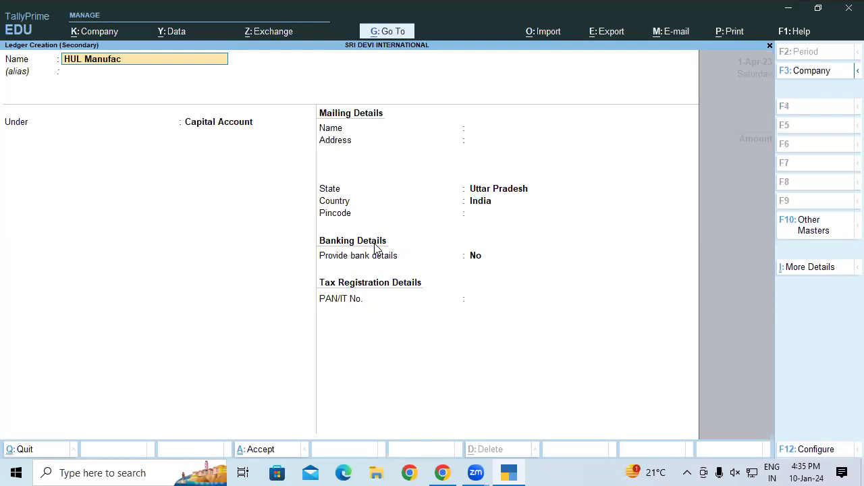
text(turer)
key(Return)
key(Return)
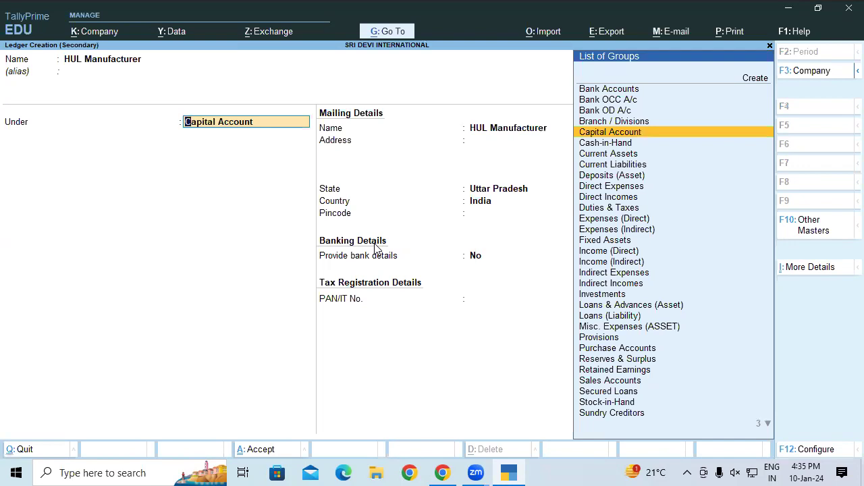
Place the HUL Manufacturer ledger under Sundry Creditors, keep the remaining defaults, and save it.
text(Sun)
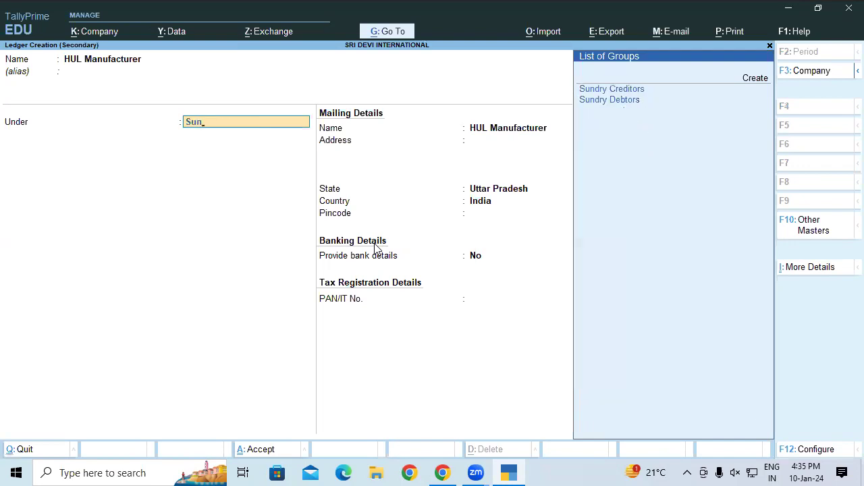
key(Down)
key(Return)
key(Return)
key(Return)
key(Return)
key(Return)
key(Return)
key(Return)
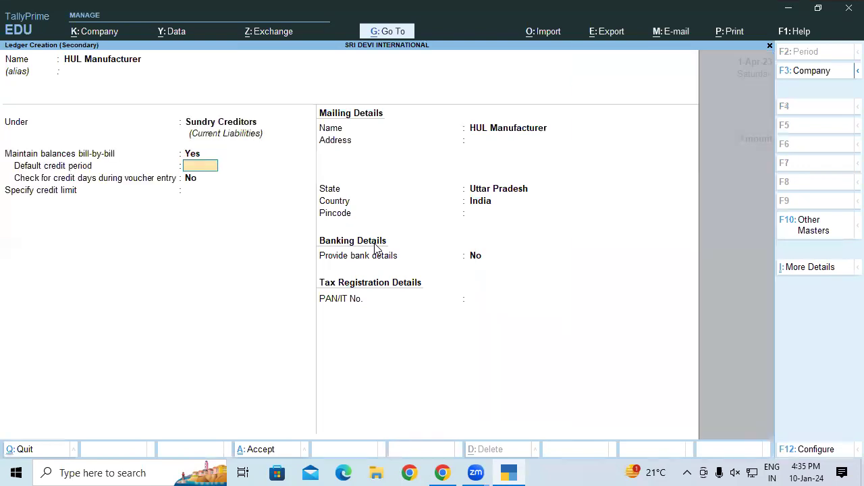
key(Return)
key(Return)
key(Return)
key(Return)
key(Return)
key(Return)
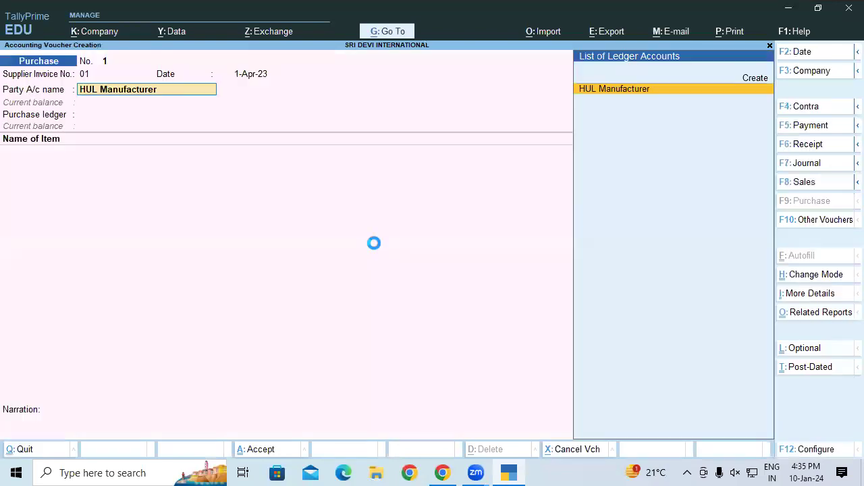
Accept HUL Manufacturer as the voucher's party, leaving the receipt details blank and the party details at their defaults.
key(Return)
key(Return)
key(Return)
key(Return)
key(Return)
key(Return)
key(Return)
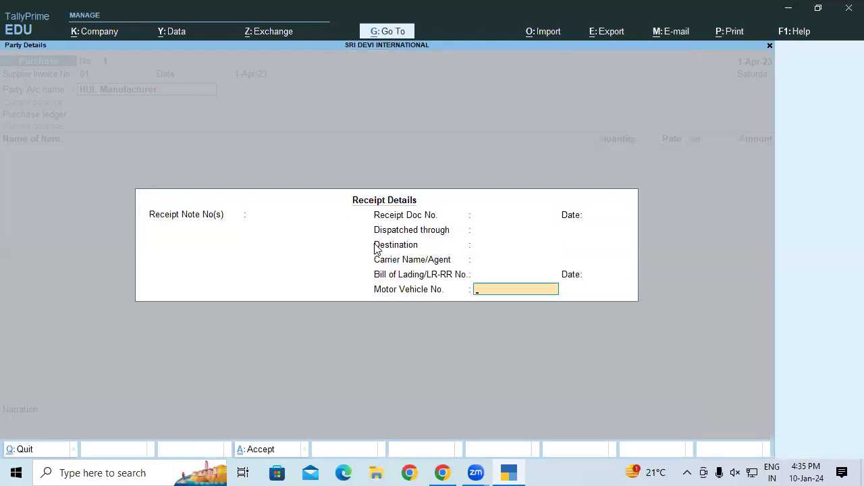
key(Return)
key(Return)
key(Return)
key(Return)
key(Return)
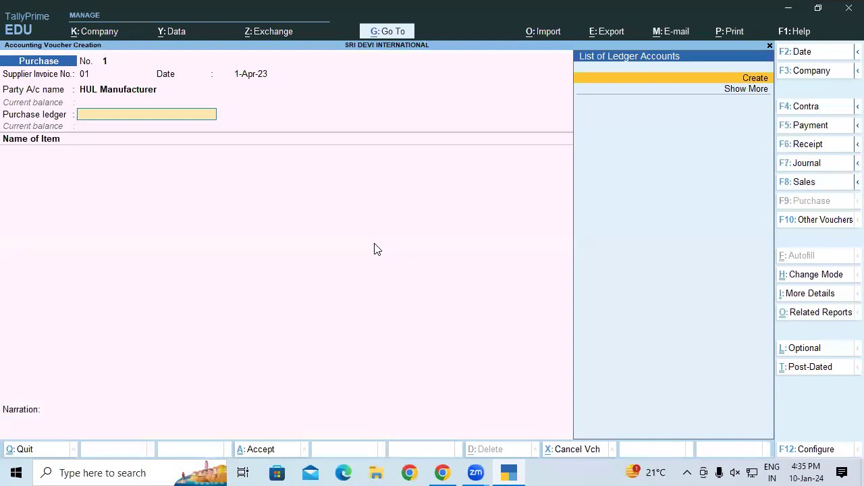
Create a purchase ledger named Purchase A/c under Purchase Accounts and save it for use in the voucher.
key(Return)
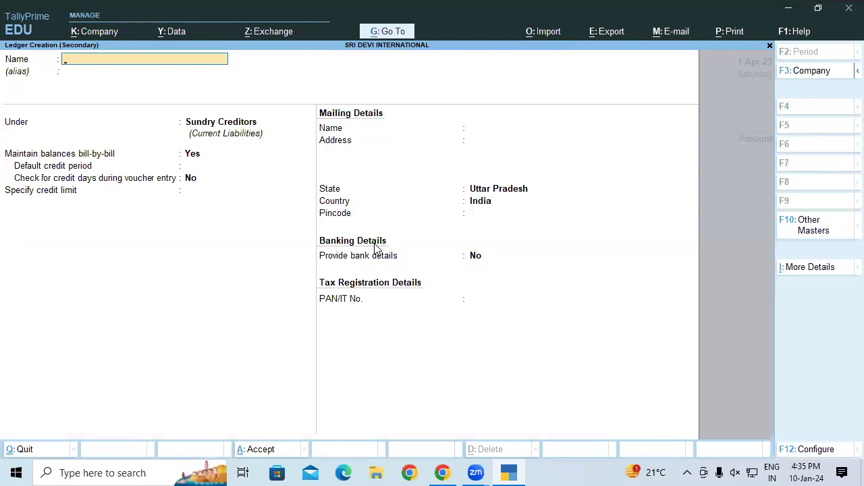
text(Purchase a/c)
key(Return)
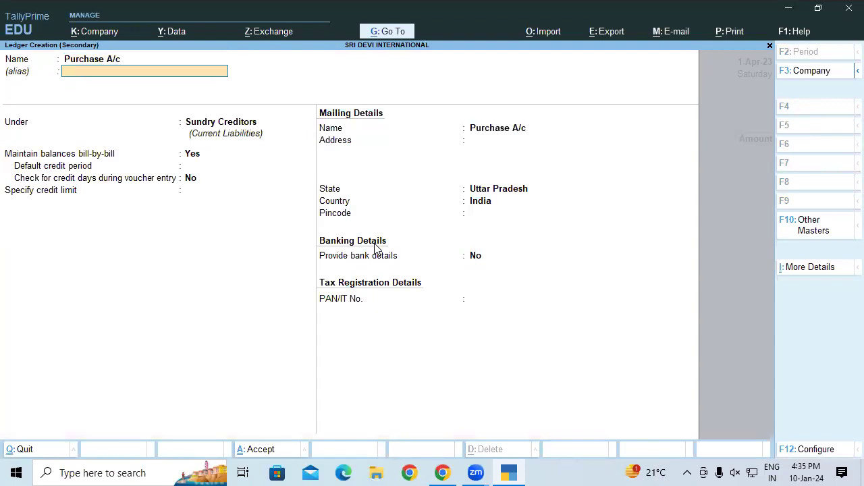
key(Return)
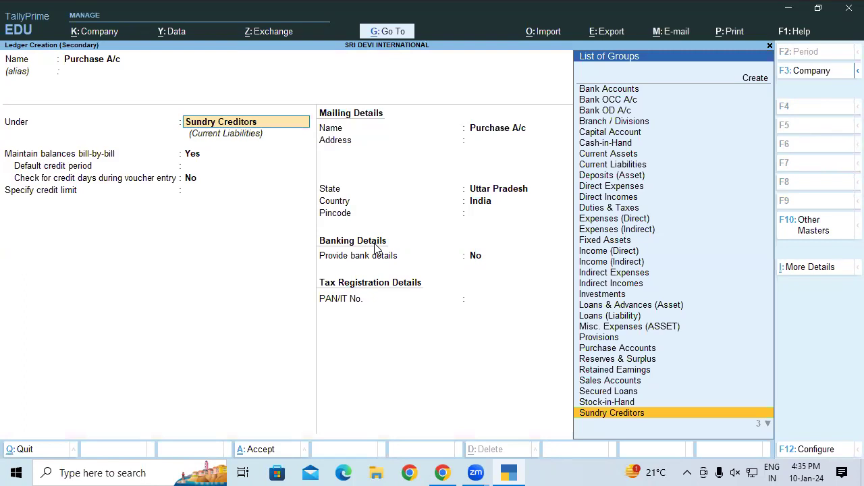
text(P)
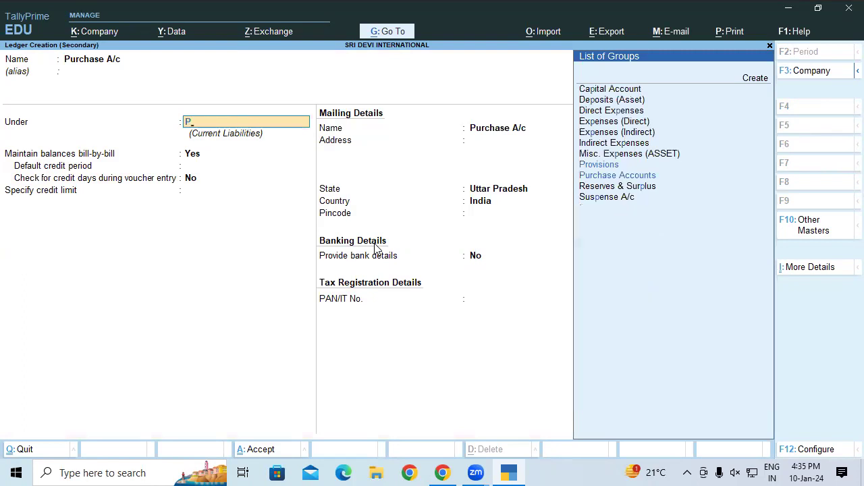
text(u)
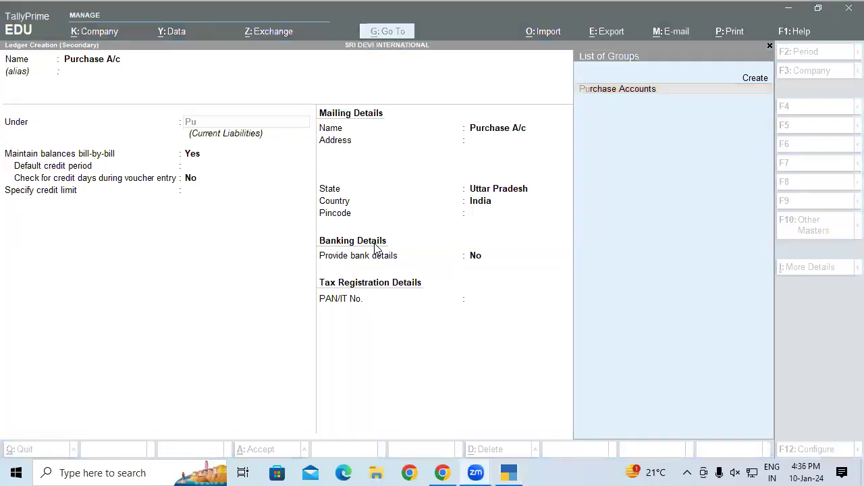
key(Return)
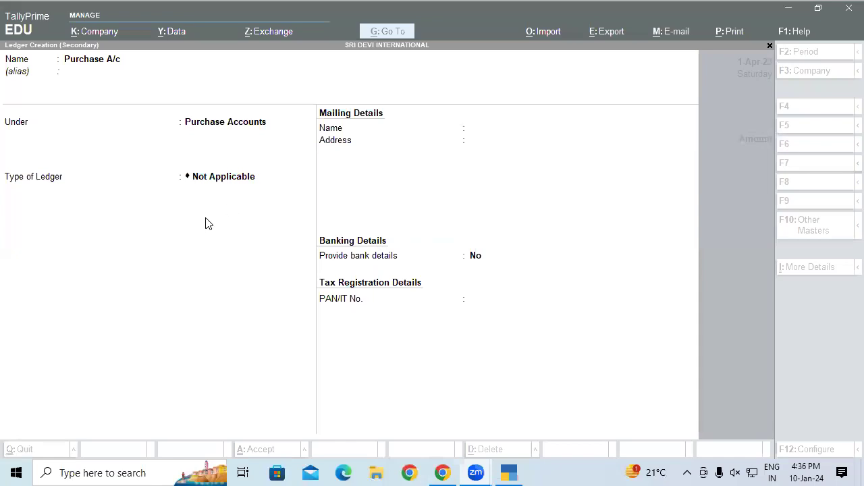
key(BackSpace)
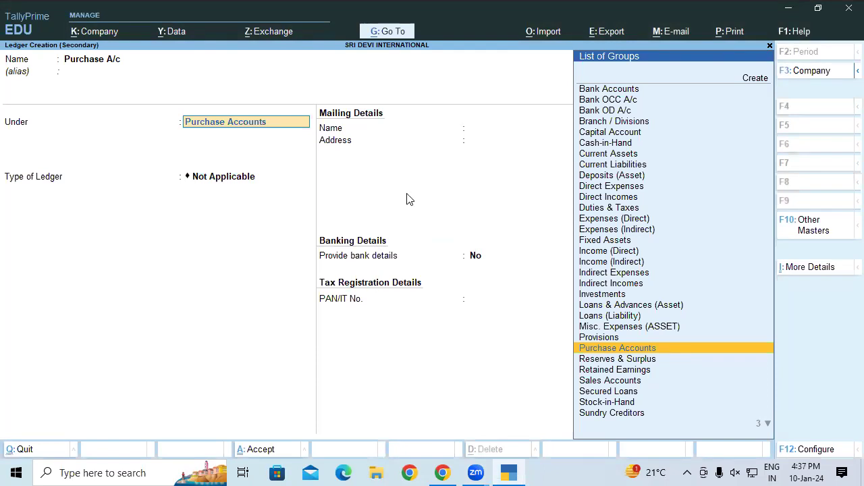
key(Return)
key(ctrl+a)
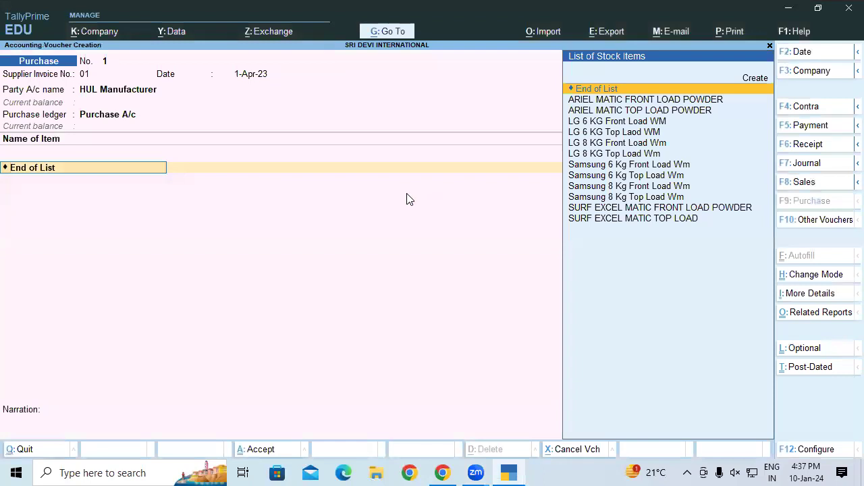
Check the first item in the course table, and add SURF EXCEL MATIC FRONT LOAD POWDER to the voucher without a description.
text(Su)
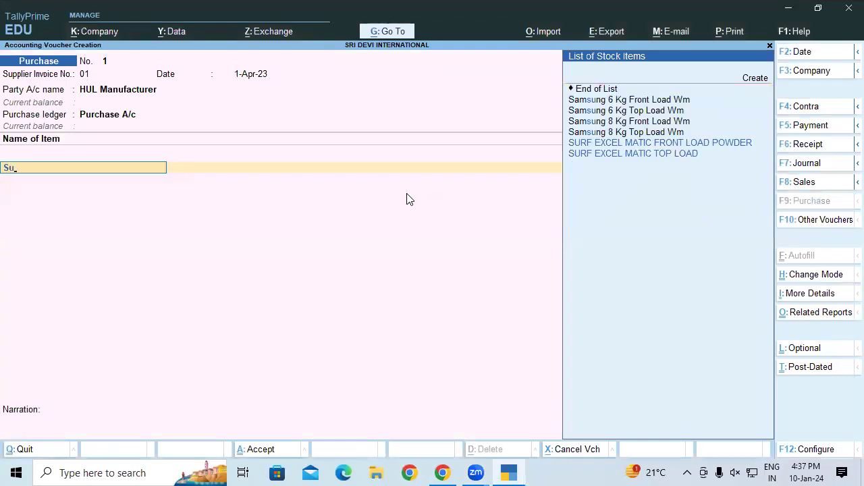
click(443, 472)
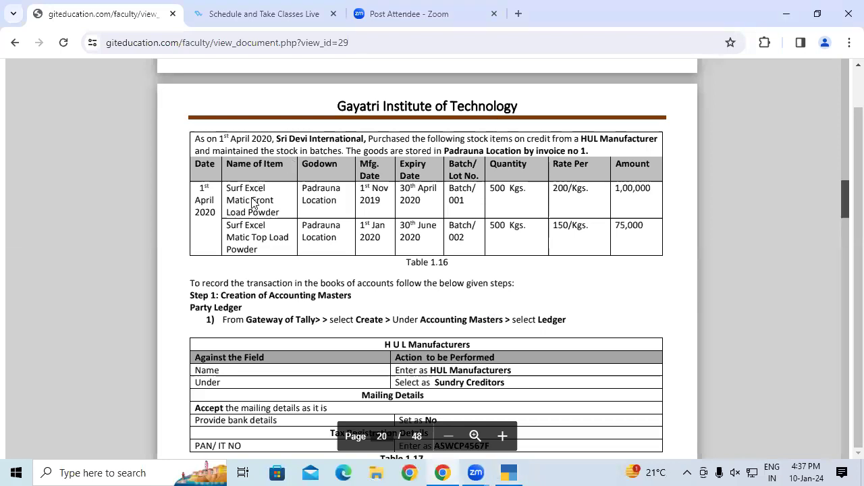
click(509, 473)
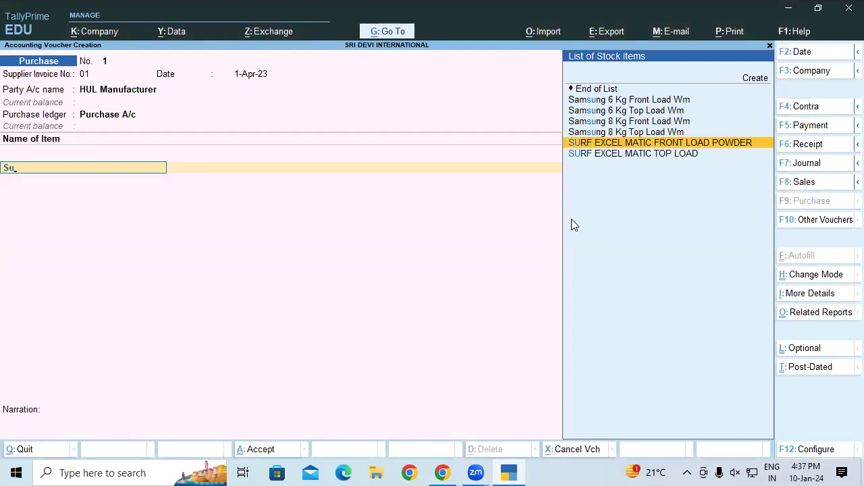
key(Return)
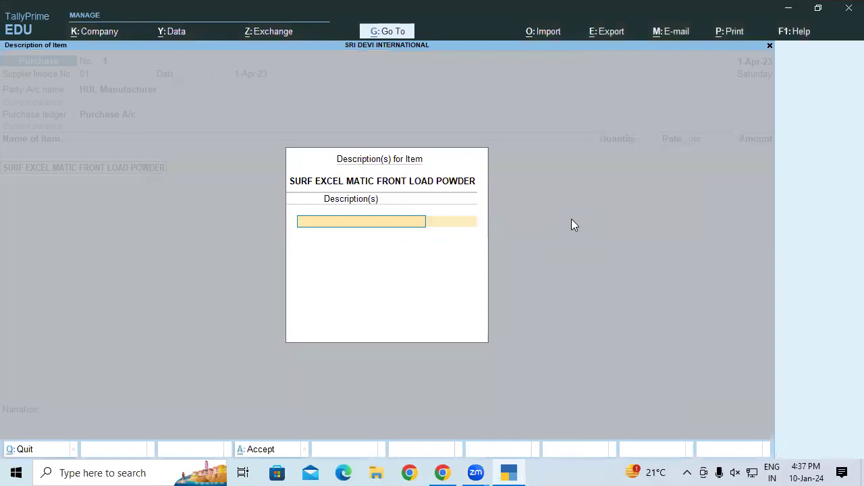
key(Return)
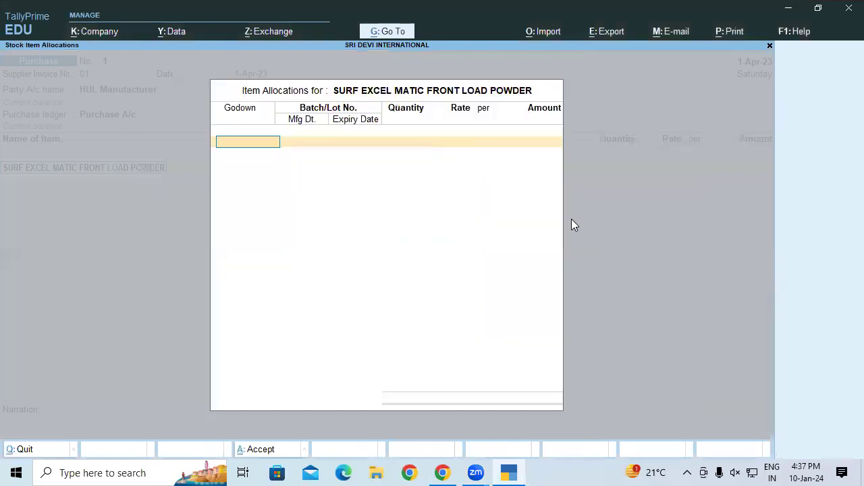
Allocate 500 KGS at a rate of 200 to godown Padrauna-UP under Batch/001, following the course table.
click(505, 470)
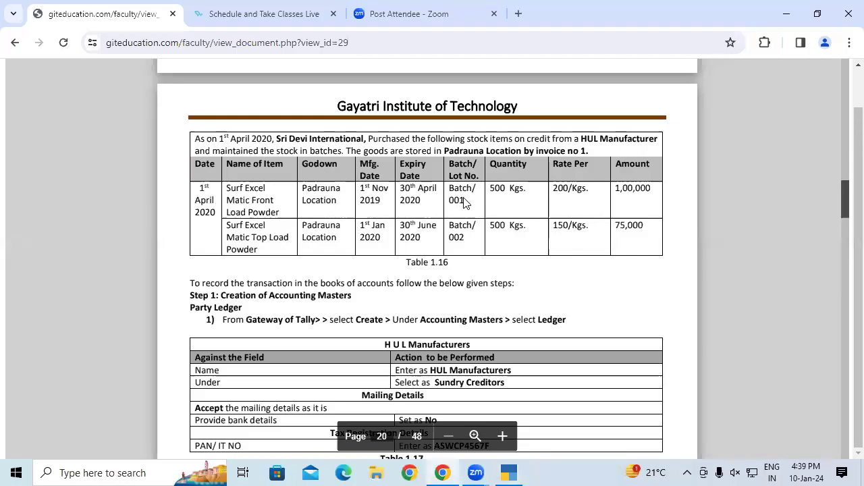
click(509, 473)
key(Return)
text(500)
key(Return)
text(200)
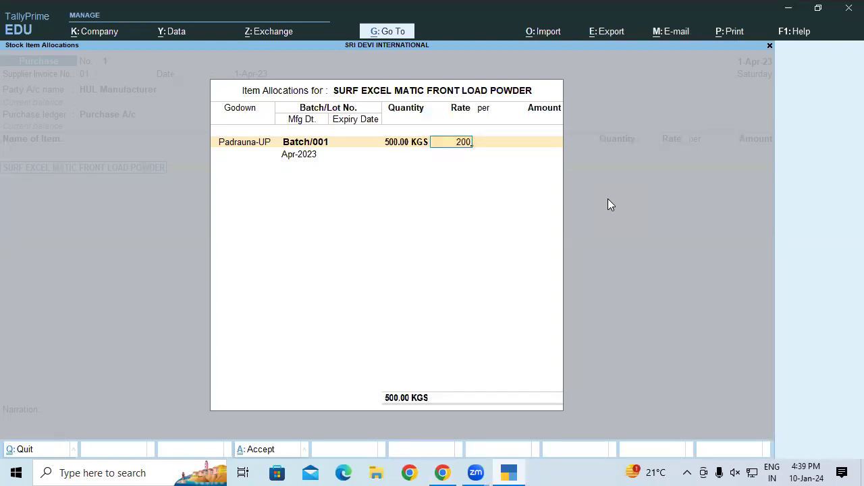
key(Return)
key(Return)
key(Return)
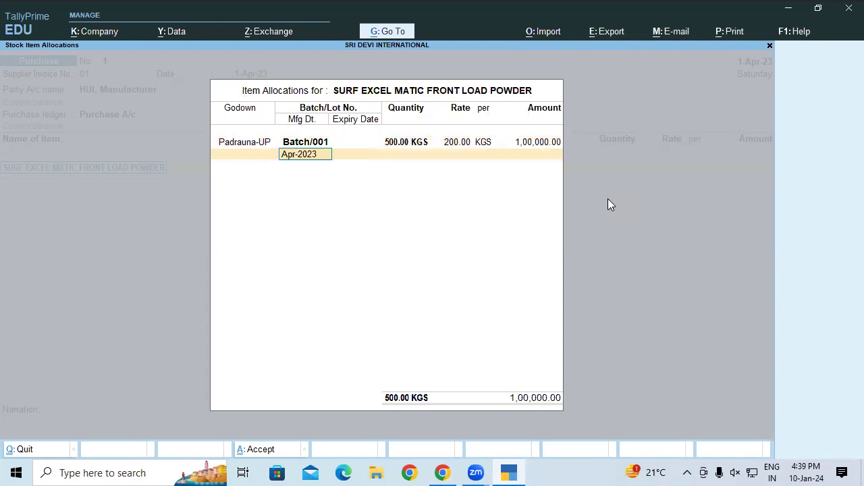
Enter 1-4-23 as the batch's manufacturing date and 1-Oct-23 as its expiry date, and accept the item allocation.
text(1-4-23)
key(Return)
text(1)
text(-10)
key(Return)
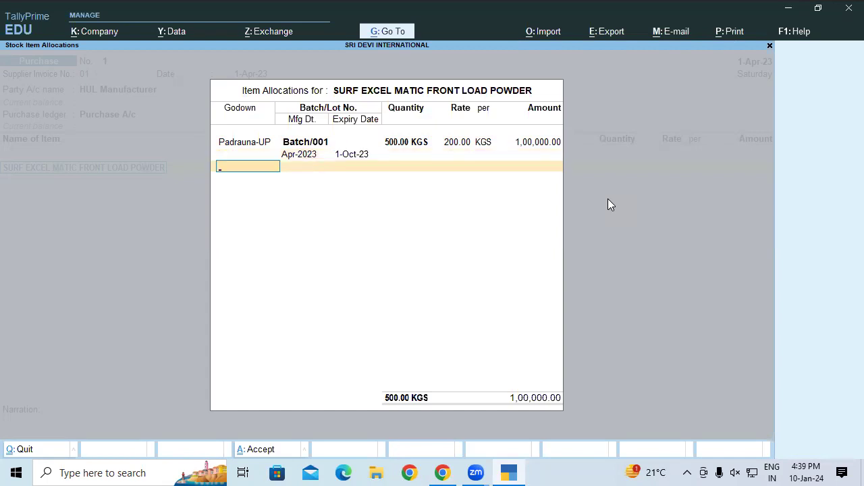
key(Return)
key(Return)
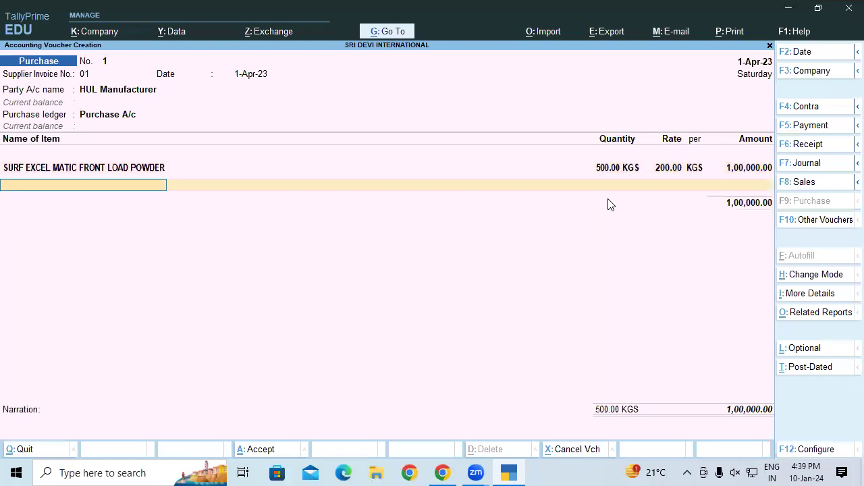
Add SURF EXCEL MATIC TOP LOAD as the second item without a description, and open its item allocations.
text(Sur)
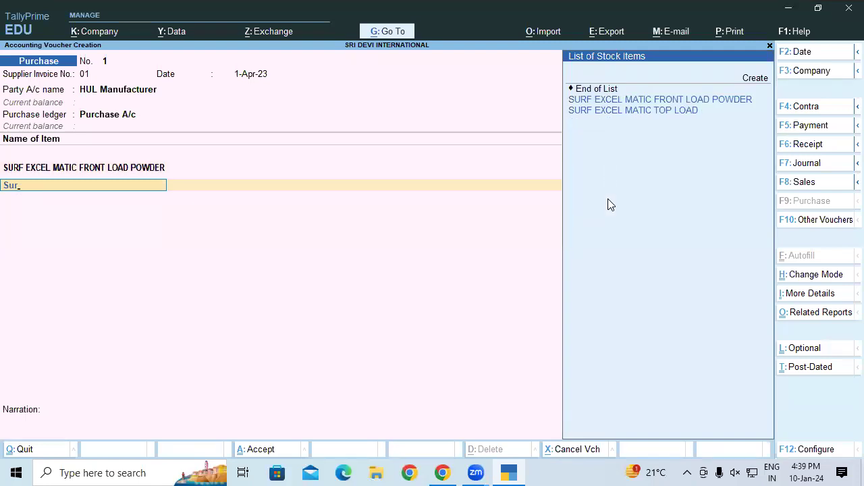
key(Down)
key(Return)
key(Return)
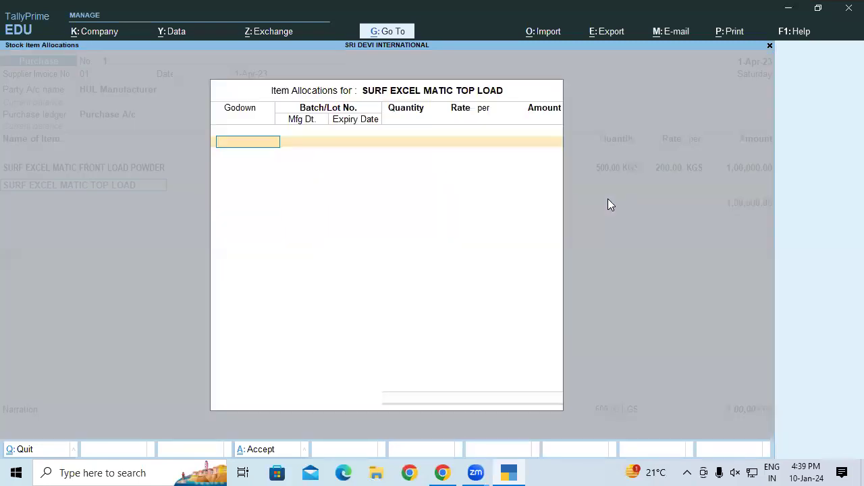
Allocate SURF EXCEL MATIC TOP LOAD to godown Padrauna-UP under a new batch numbered Batch/002.
text(p)
key(Return)
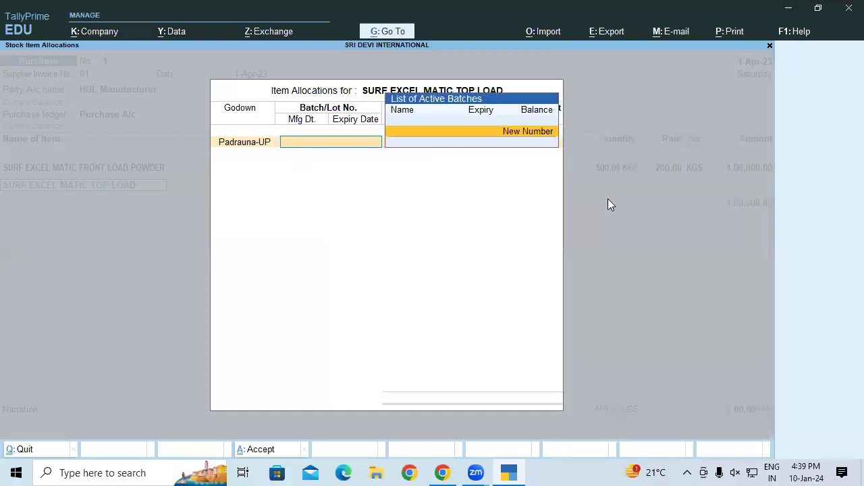
key(Return)
text(B)
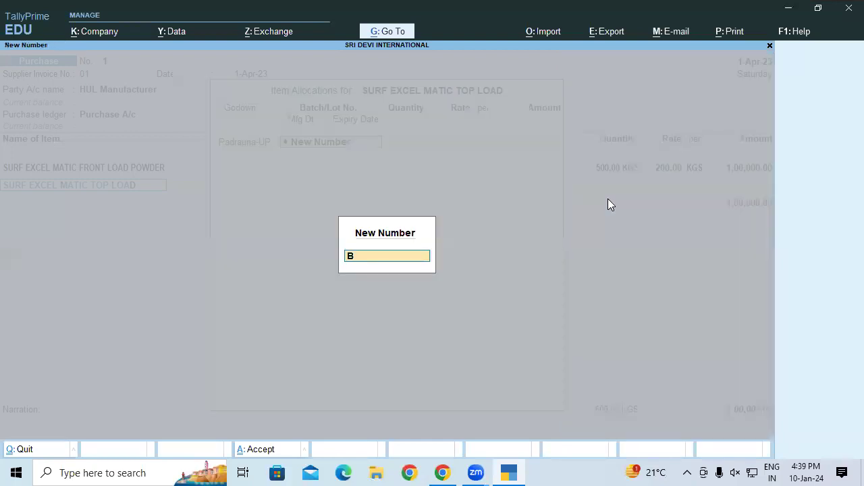
text(atch/002)
key(Return)
key(Return)
Set the Batch/002 quantity to 500 KGS and its rate to 150 per KGS.
key(BackSpace)
text(500)
key(Return)
text(150)
key(Return)
key(Return)
key(Return)
Enter 1-4-23 as the manufacturing date and 1-Oct-23 as the expiry date of Batch/002, and accept the item allocation.
text(1-4)
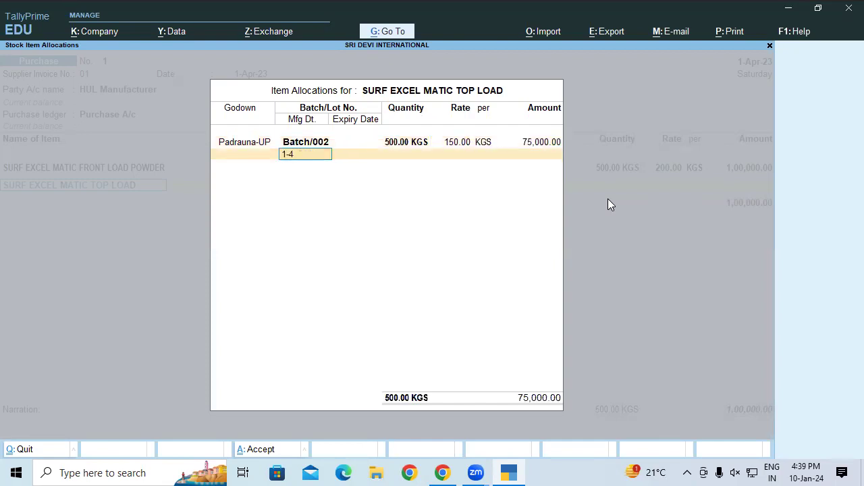
text(-23)
key(Return)
text(1-10)
key(Return)
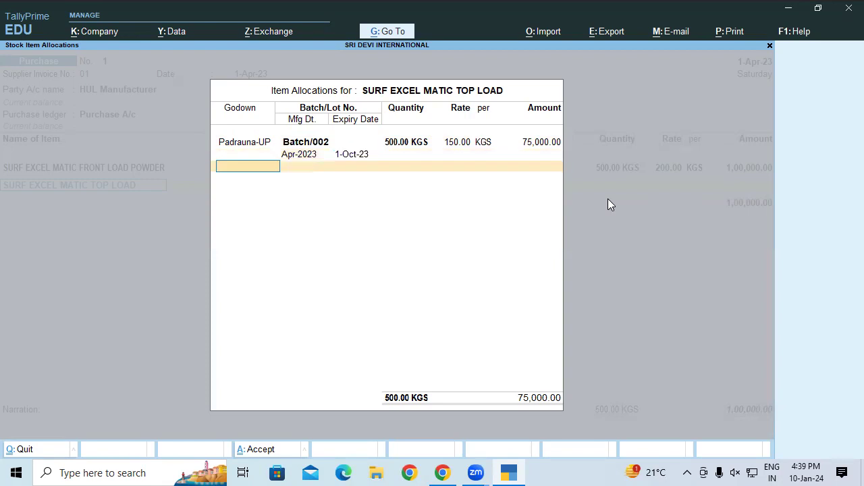
key(Return)
End the item list with New Ref 01 as HUL Manufacturer's bill-wise reference, and save the purchase voucher.
key(Return)
key(Return)
key(Return)
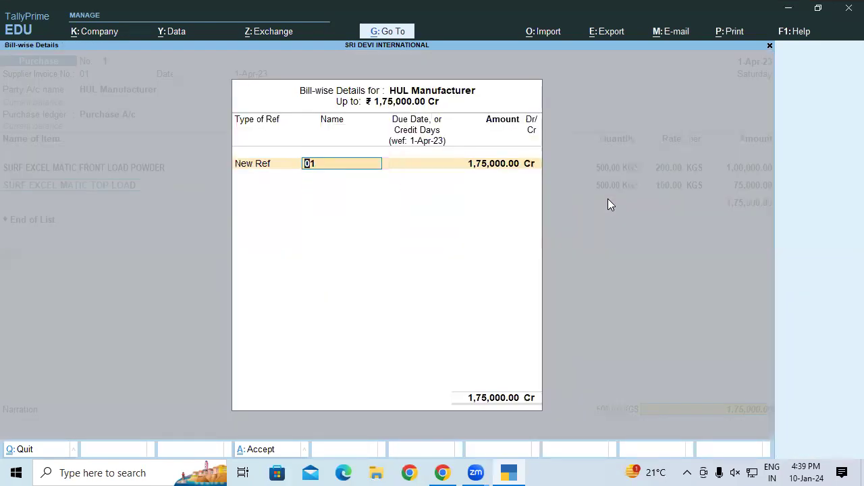
key(Return)
key(Return)
key(Return)
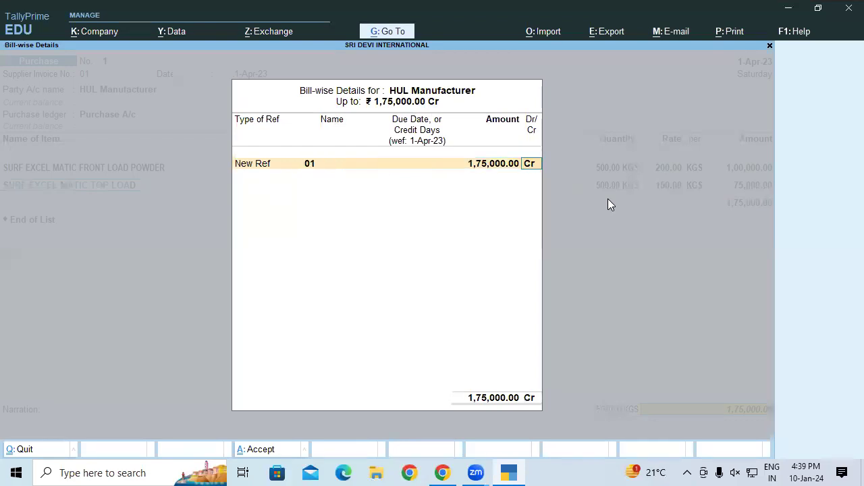
key(Return)
key(Return)
key(Return)
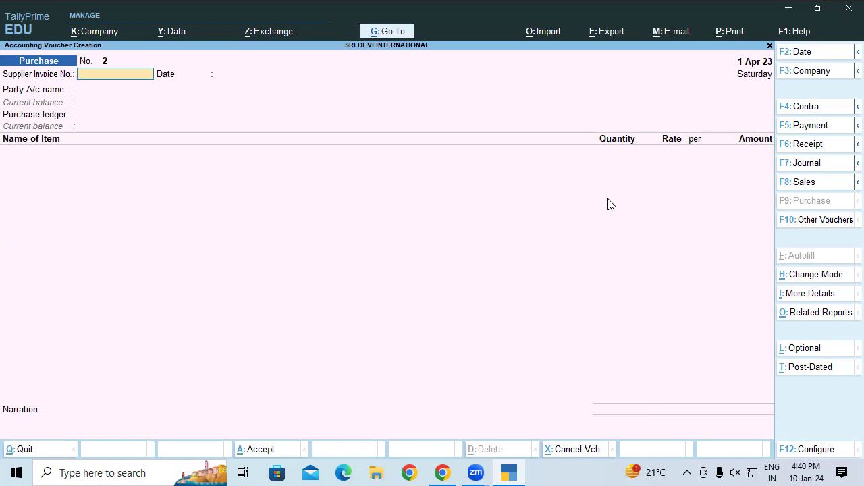
Start a sales voucher with Cash as the party account, leaving the dispatch and party details blank.
key(F8)
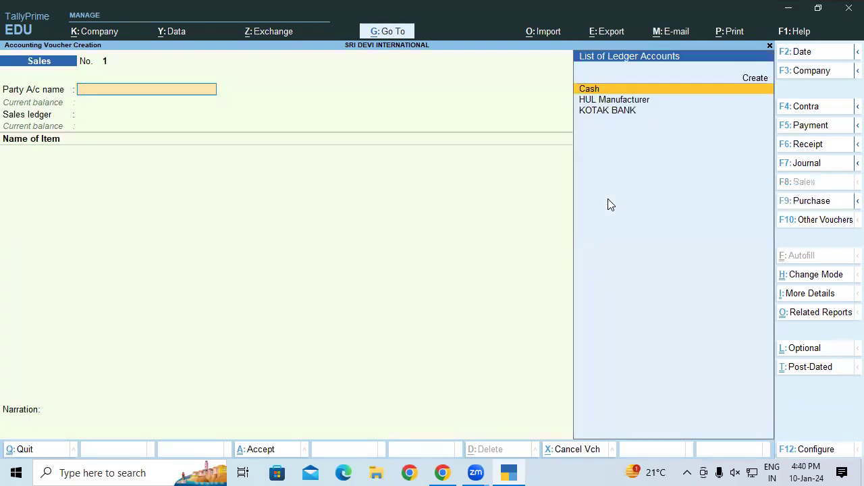
key(Return)
key(ctrl+a)
key(ctrl+a)
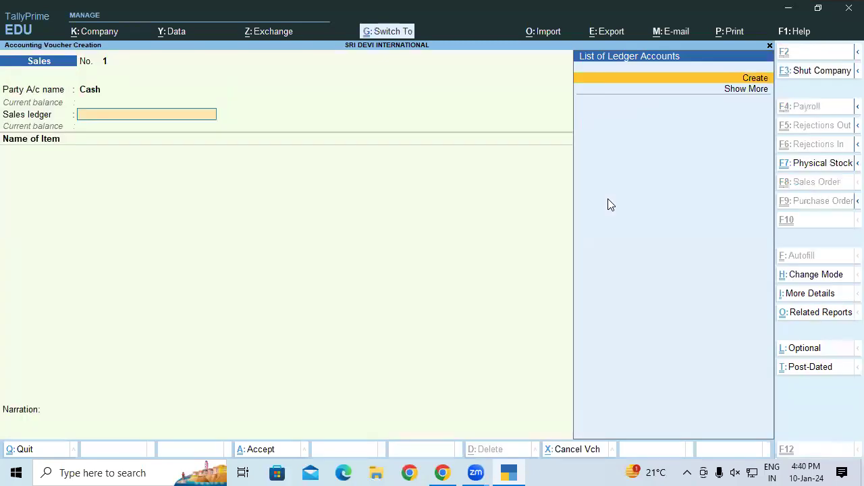
Create a ledger named Sales A/c under Sales Accounts and use it as the voucher's sales ledger.
key(alt+c)
text(Sales a)
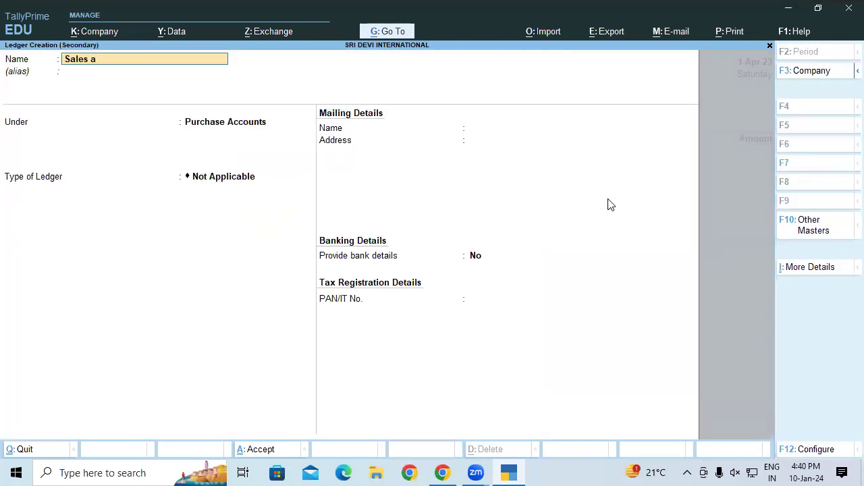
text(/c)
key(Return)
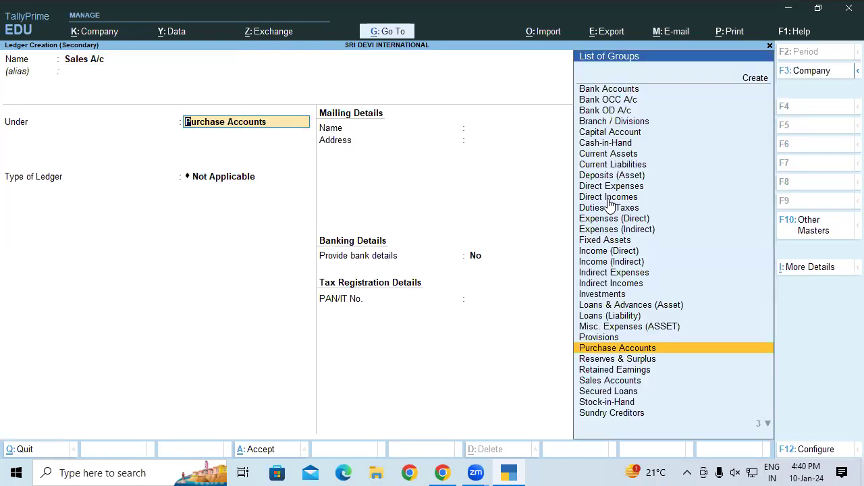
text(Sal)
key(Return)
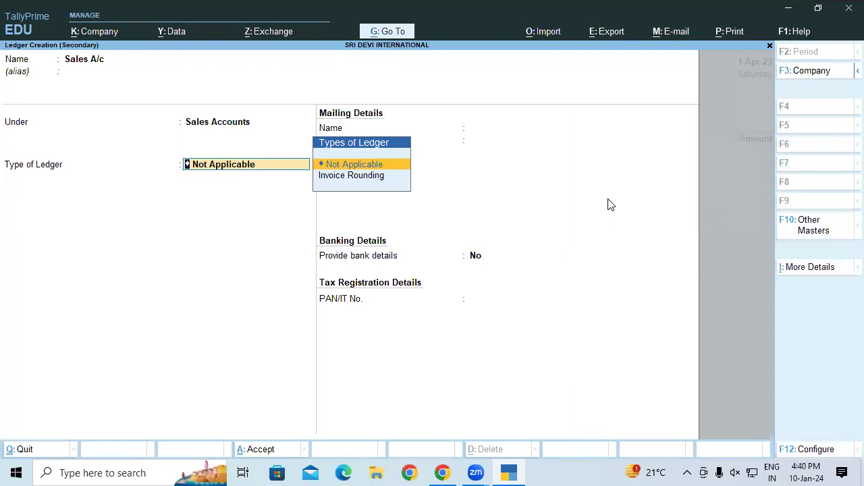
key(ctrl+a)
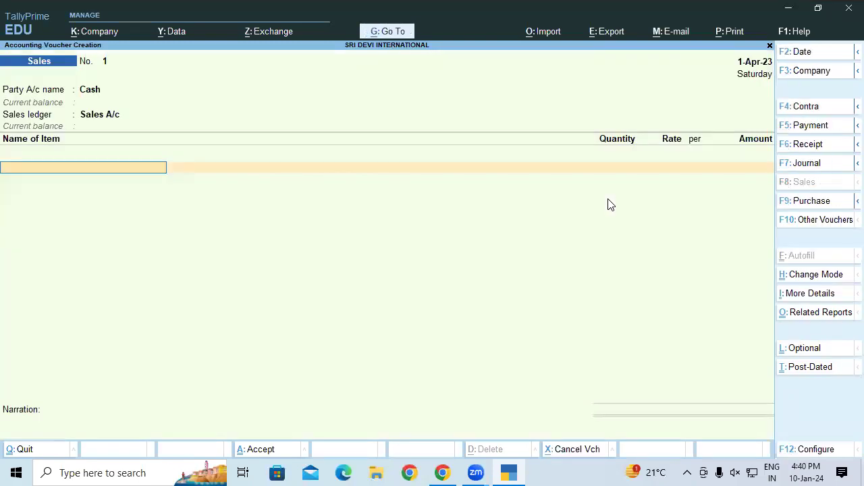
Add SURF EXCEL MATIC FRONT LOAD POWDER from godown Padrauna-UP and check the active batches offered for it.
text(Sur)
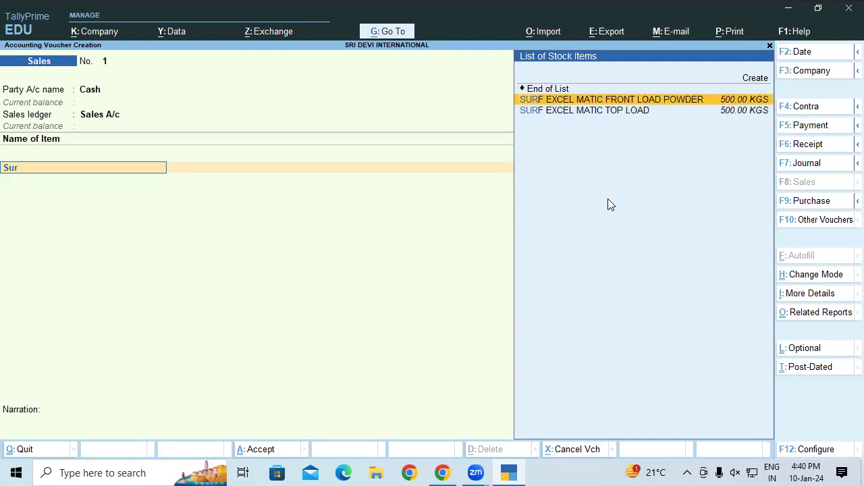
key(Return)
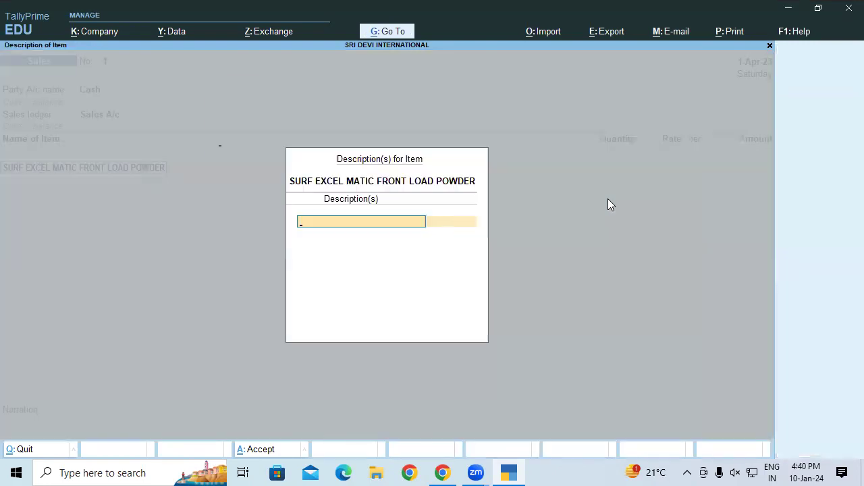
key(Return)
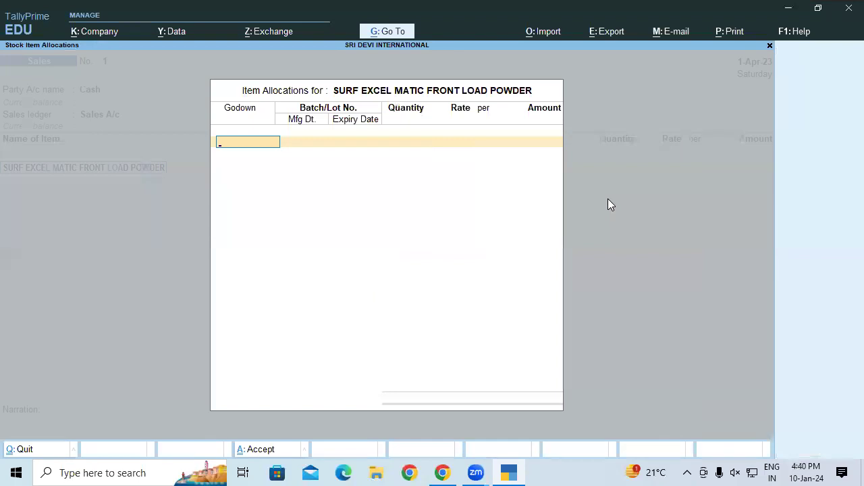
text(P)
key(Return)
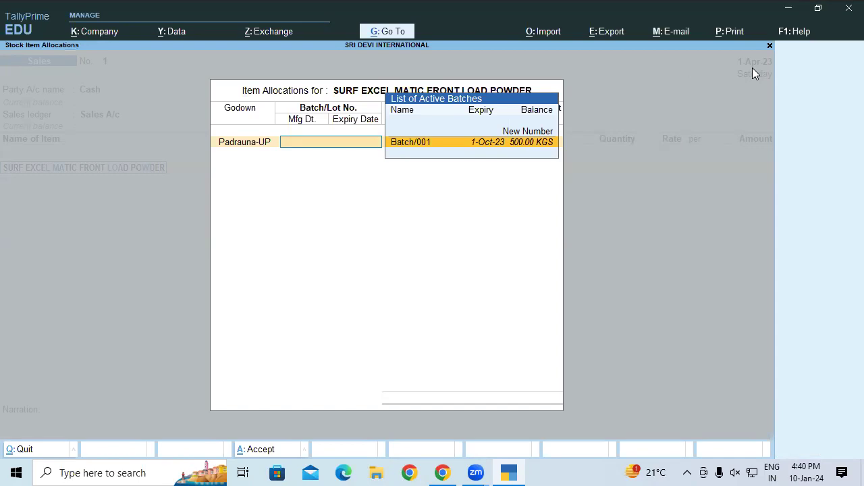
Discard the item allocation and leave the unsaved sales voucher.
key(Escape)
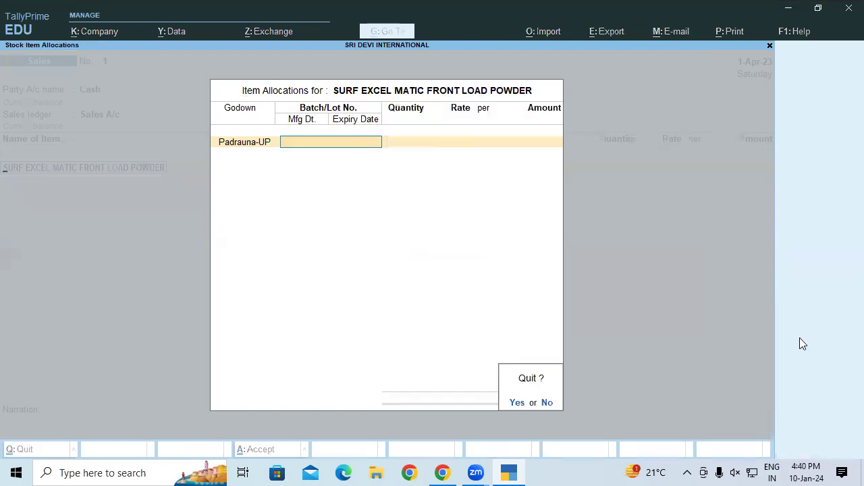
key(y)
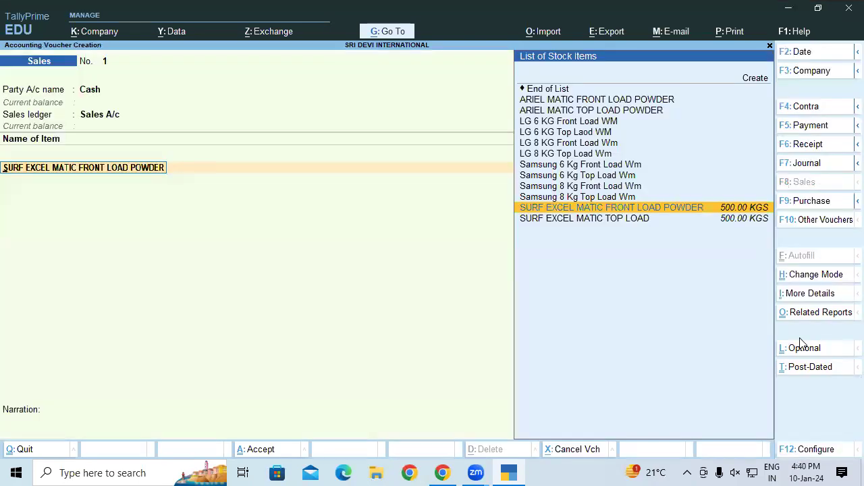
key(F2)
key(Escape)
key(Escape)
key(Escape)
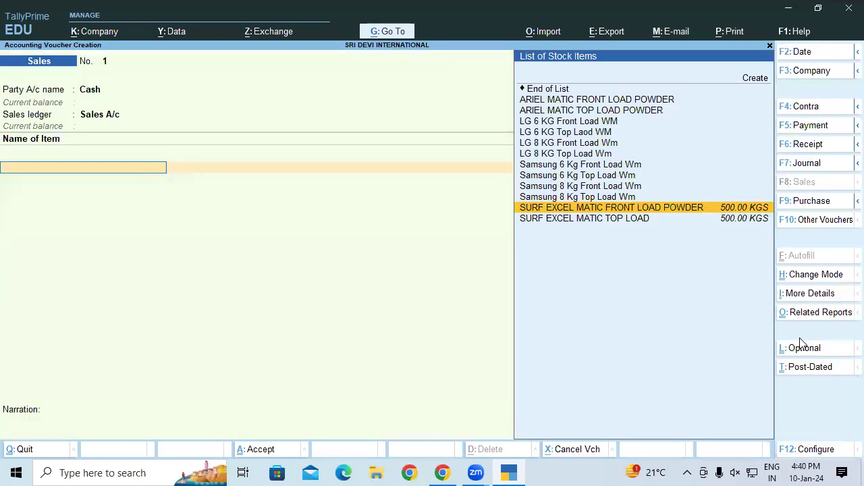
key(Escape)
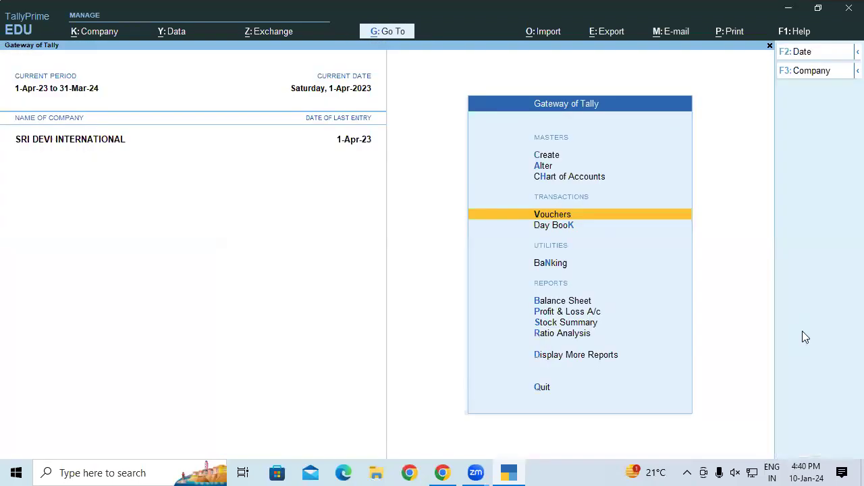
Start a new sales voucher with Cash as the party and Sales A/c as the ledger, dated 1-Nov-23.
key(Return)
key(Return)
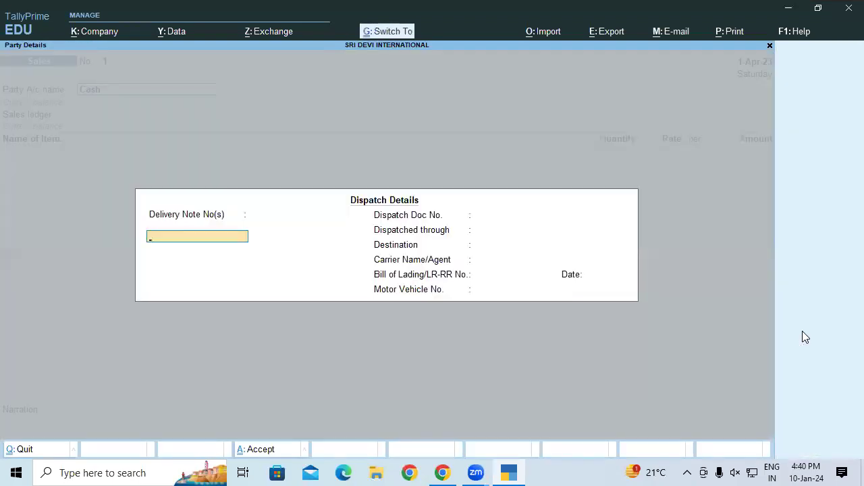
key(ctrl+a)
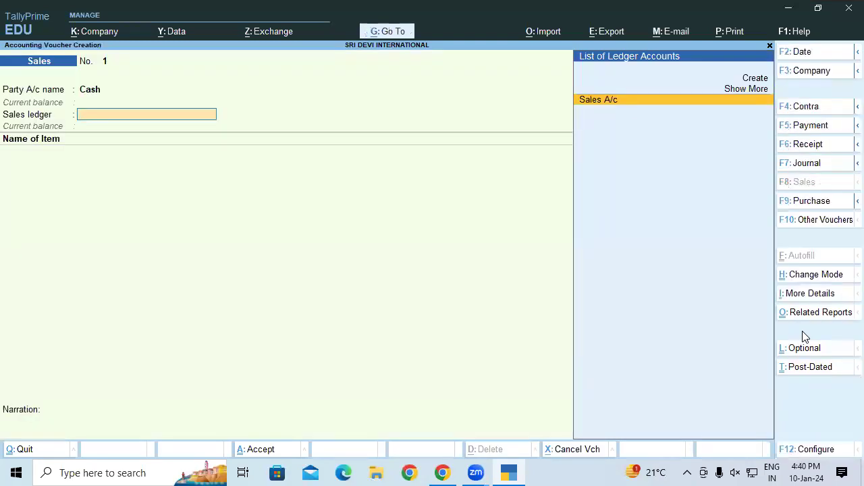
key(Return)
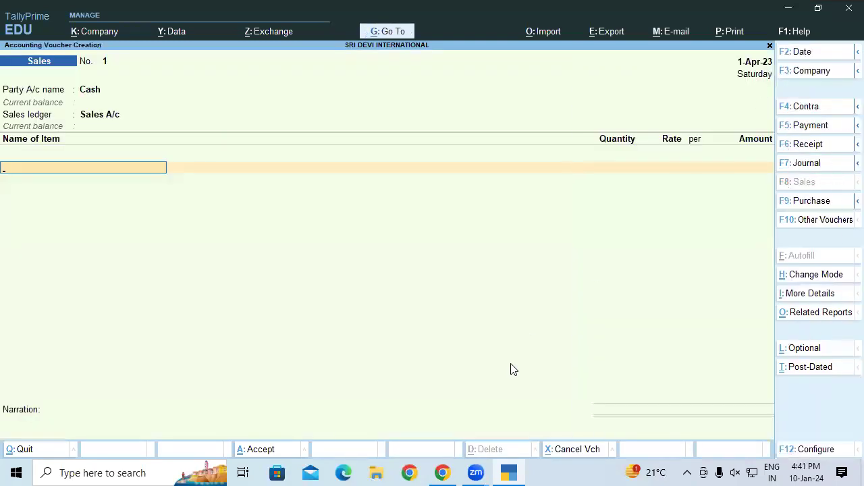
key(F2)
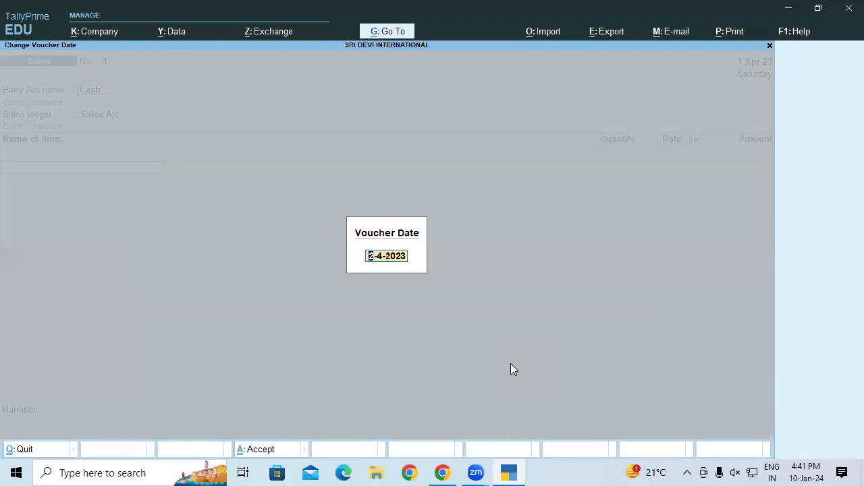
text(1-11)
key(Return)
Select SURF EXCEL MATIC FRONT LOAD POWDER in godown Padrauna-UP and check whether expired Batch/001 is still offered.
text(Sur)
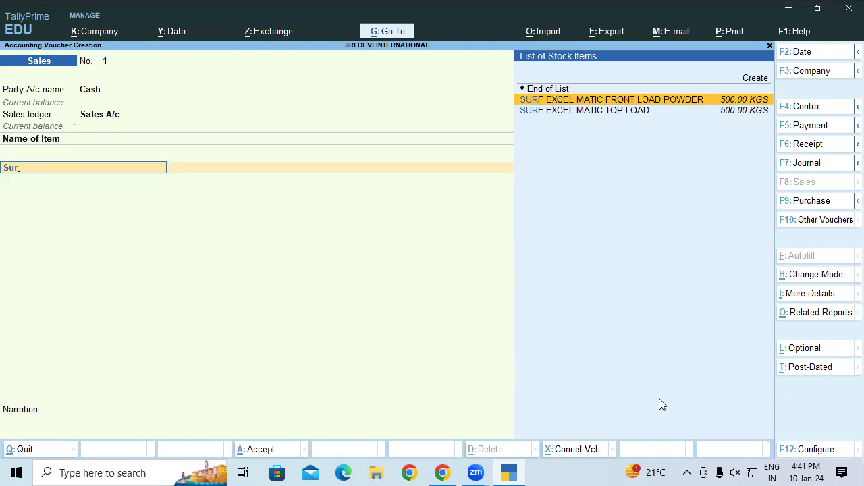
key(Return)
key(Return)
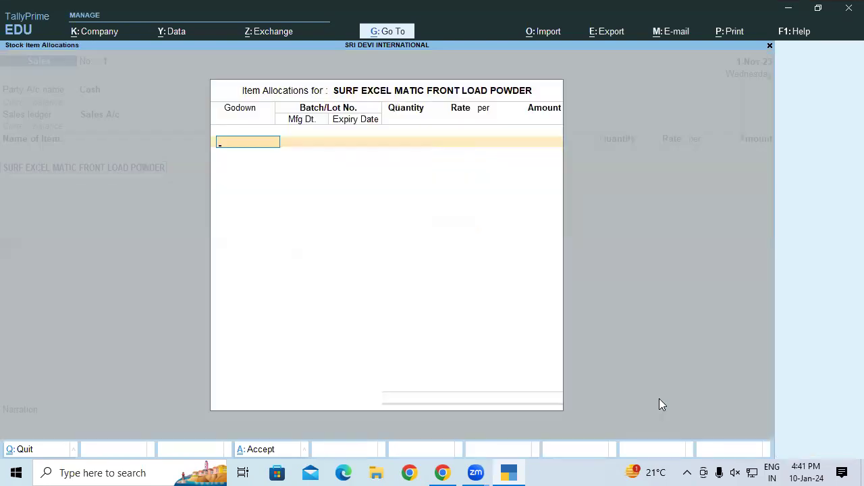
text(P)
key(Return)
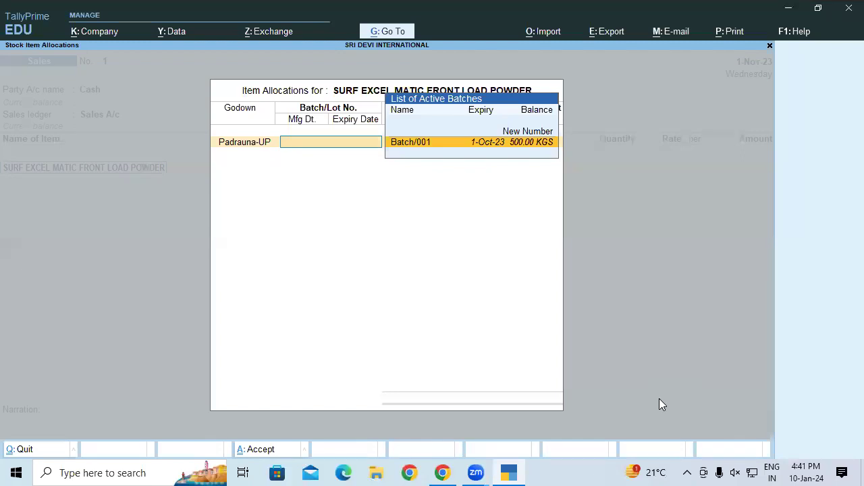
Discard the unsaved voucher and start another sales voucher dated 2-11-2023 with Cash as the party account.
key(Escape)
key(y)
key(Escape)
key(y)
key(Return)
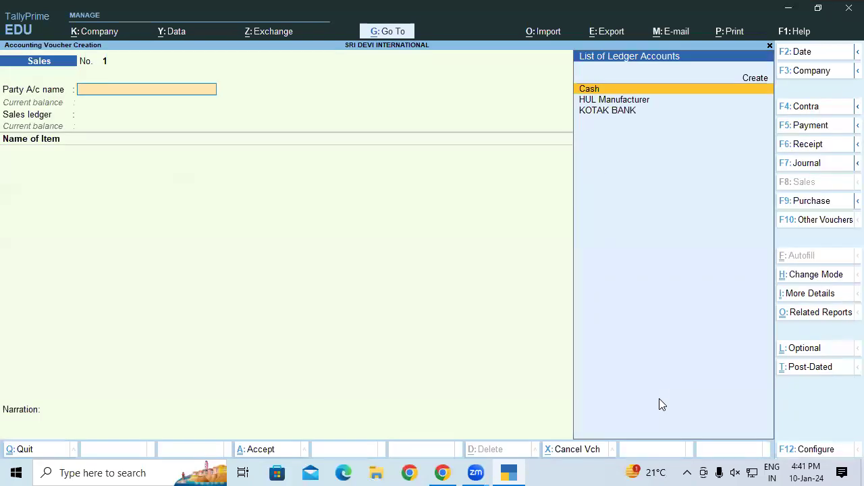
key(F2)
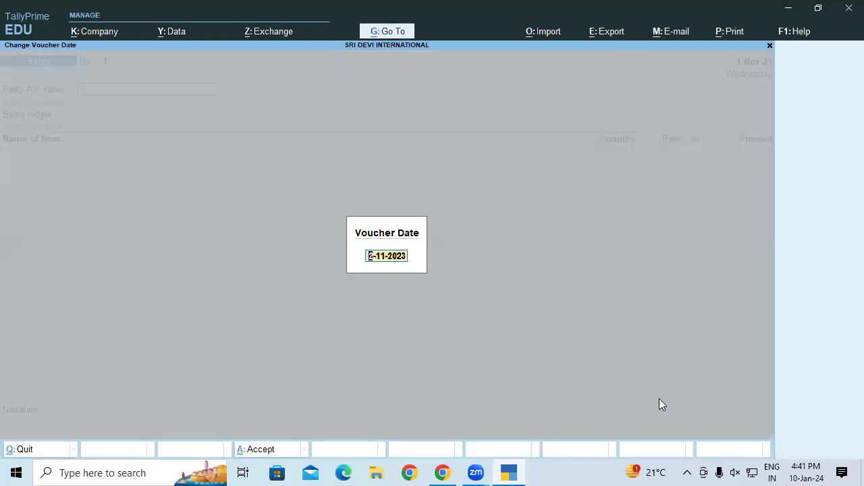
key(Return)
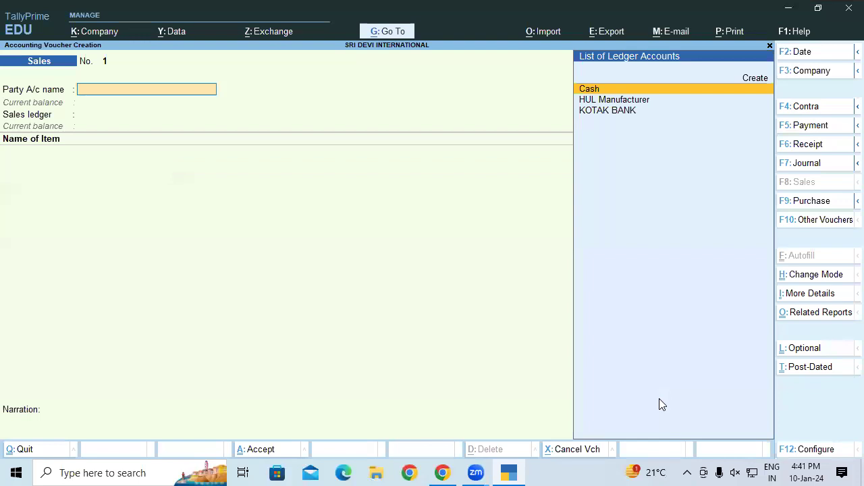
key(Return)
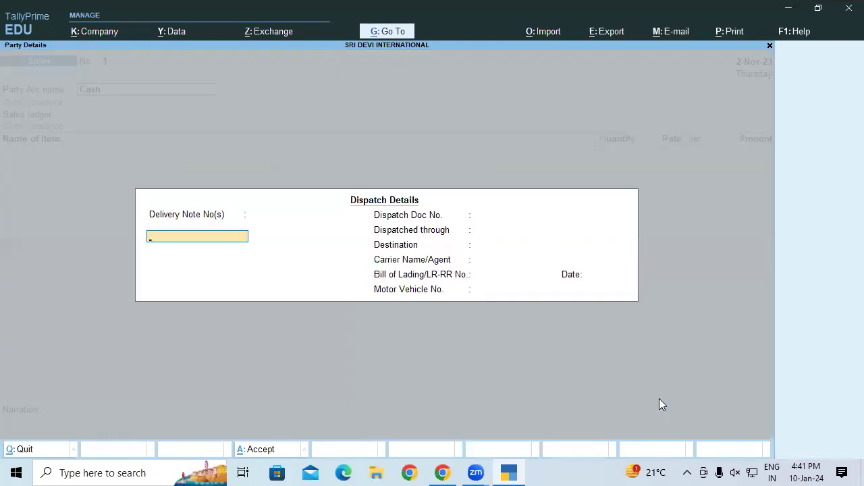
key(Escape)
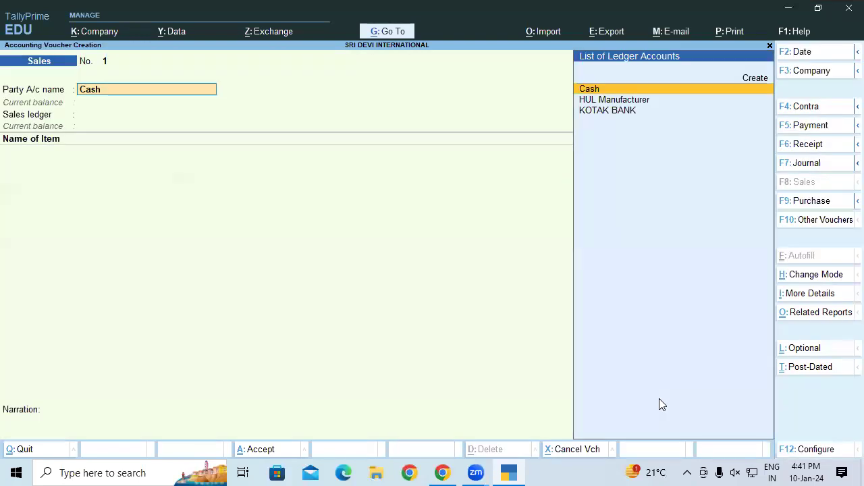
Set Use Expired Batches for Stock items to No in the sales voucher configuration.
key(F12)
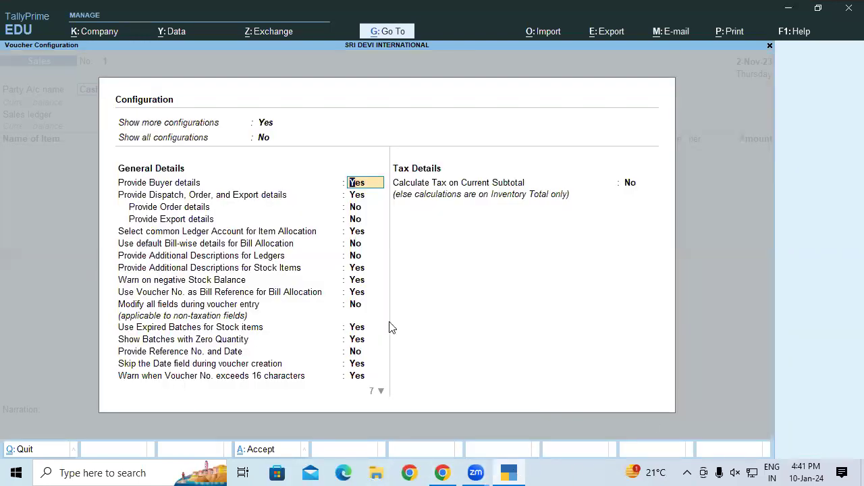
click(364, 330)
text(n)
key(Return)
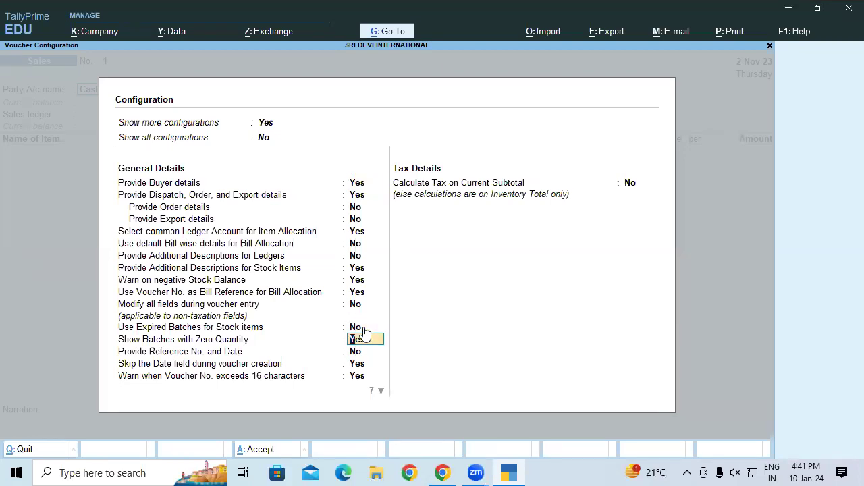
Save the voucher configuration and complete the sales voucher header with Cash as party, blank dispatch details and Sales A/c as ledger.
key(ctrl+a)
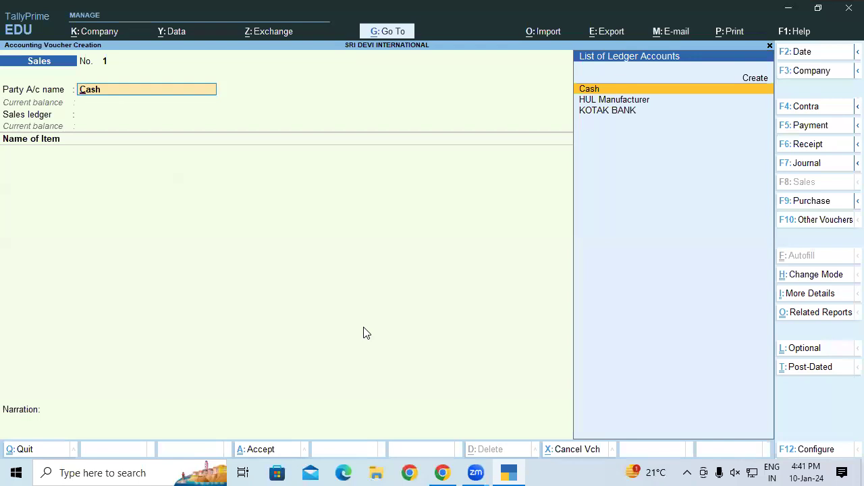
key(Return)
key(Return)
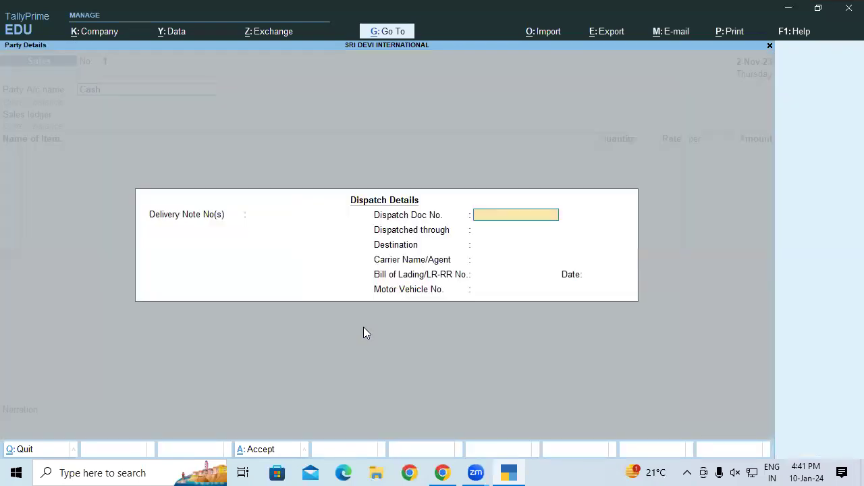
key(Return)
key(Return)
key(Return)
key(Return)
key(Return)
key(Return)
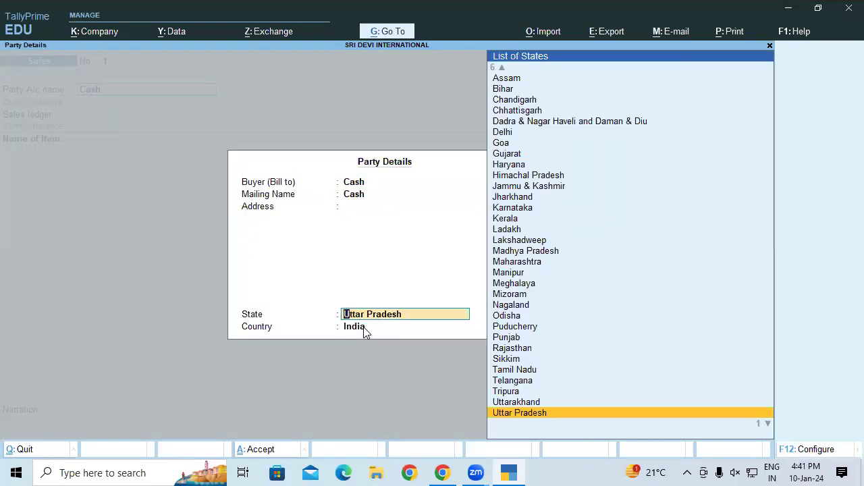
key(Return)
key(Return)
key(Return)
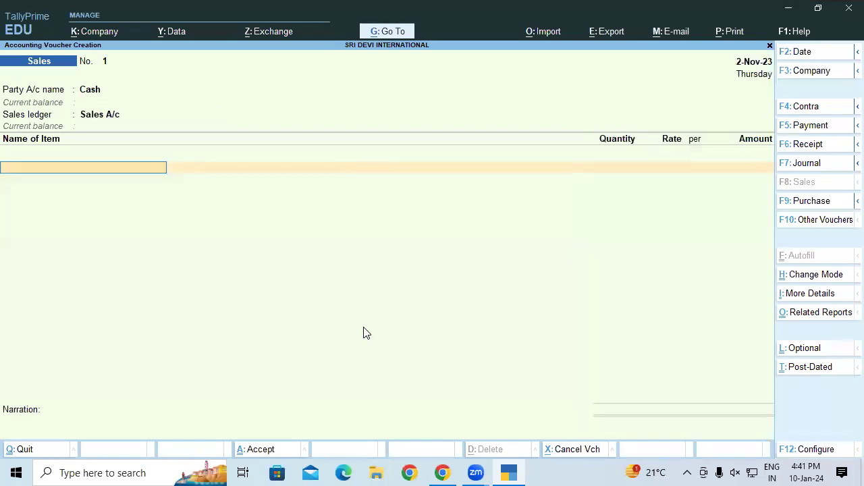
Select SURF EXCEL MATIC FRONT LOAD POWDER in godown Padrauna-UP and check which active batches are offered with expired batches disabled.
text(Su)
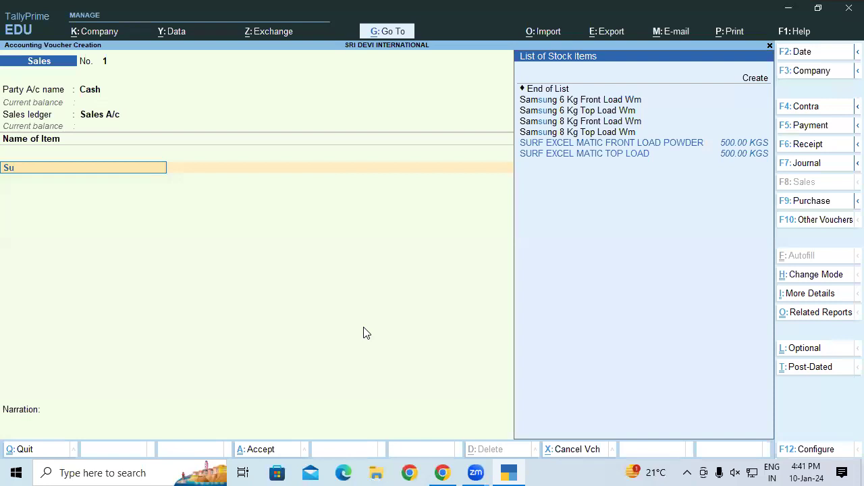
key(Return)
key(Return)
text(P)
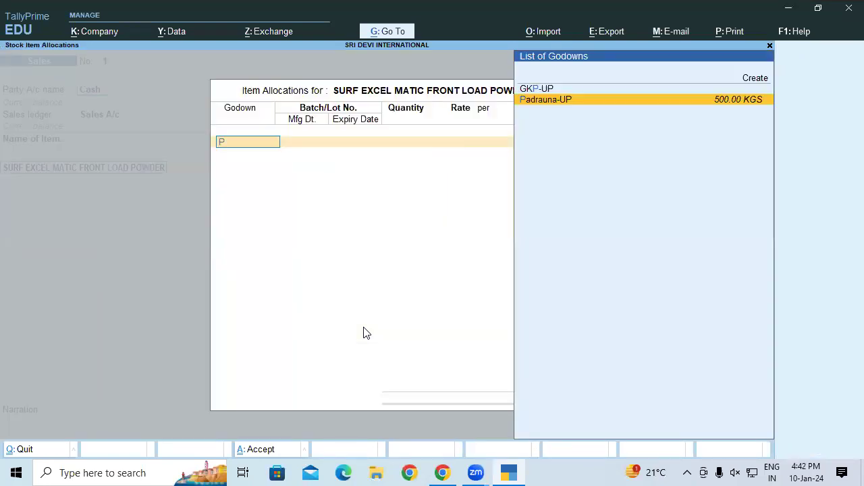
key(Return)
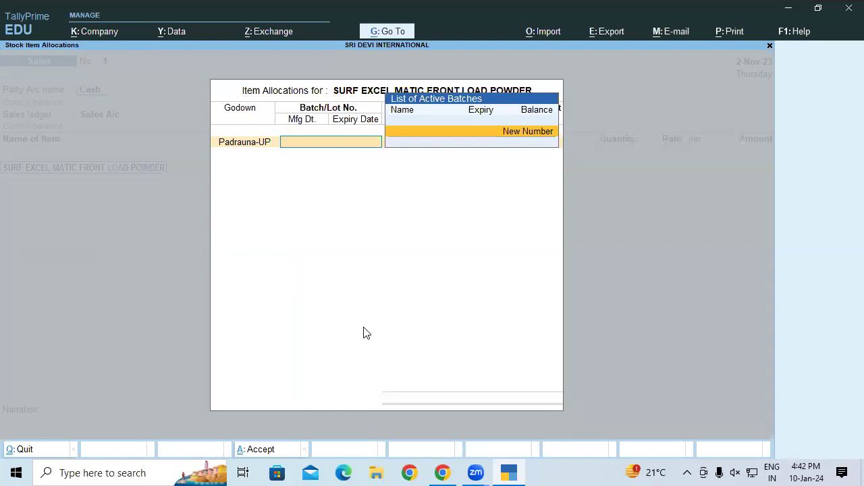
key(Escape)
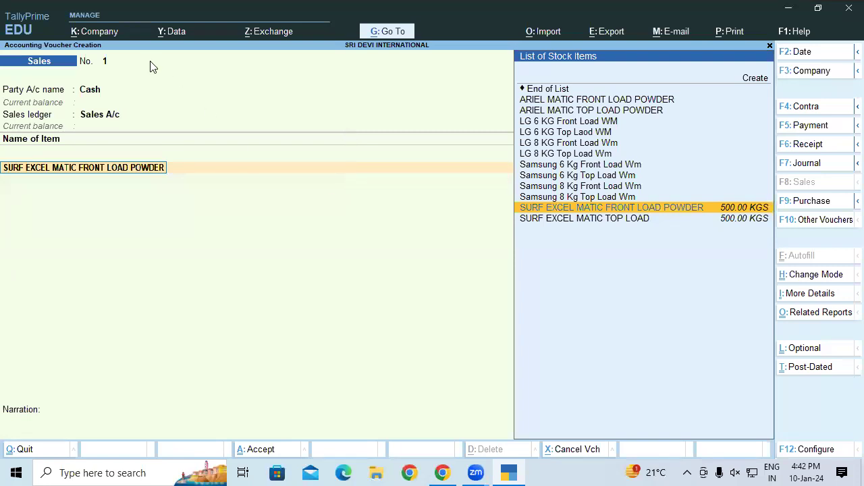
Discard the unsaved voucher and start another sales voucher dated 1-Aug-23 with Cash as party and Sales A/c as ledger.
key(Escape)
key(Escape)
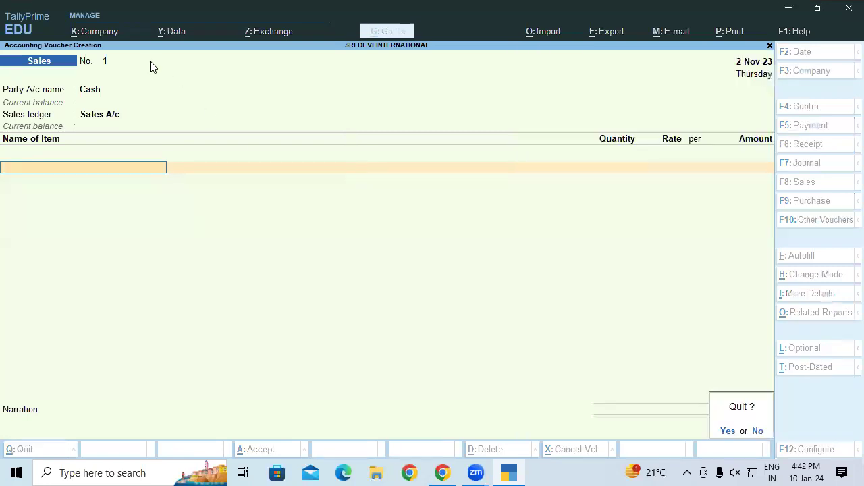
key(y)
key(Return)
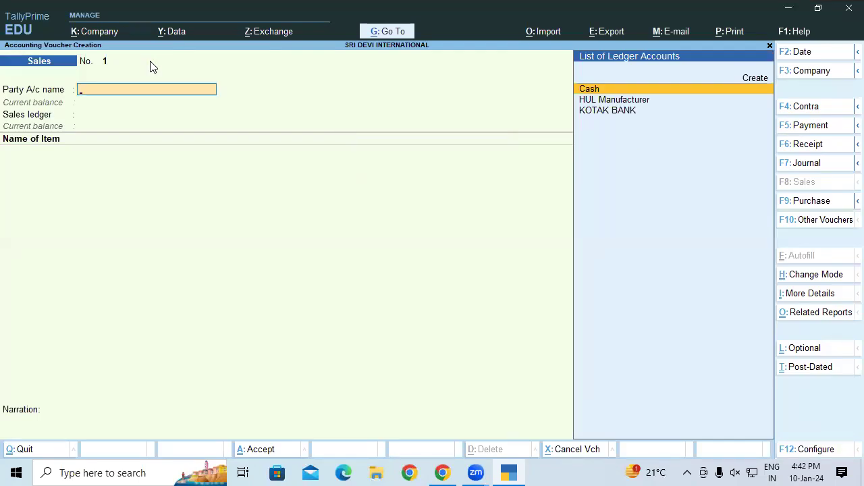
key(F2)
text(1-8)
key(Return)
text(a)
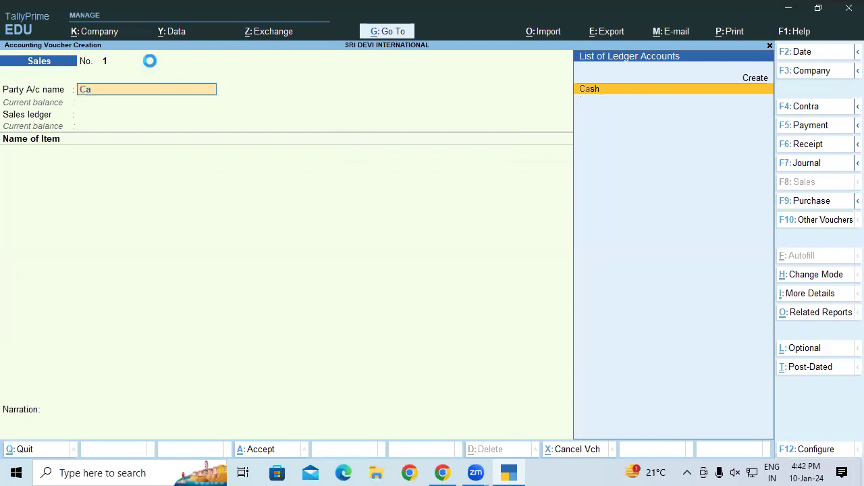
key(Return)
key(ctrl+a)
key(ctrl+a)
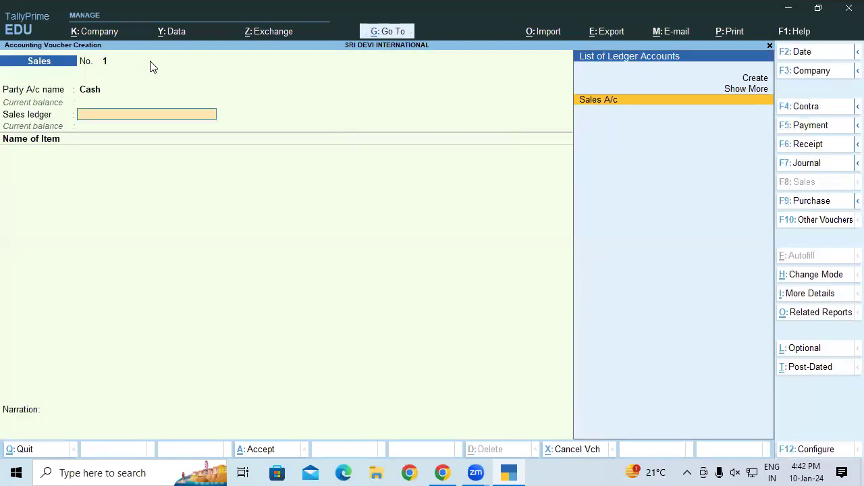
key(ctrl+a)
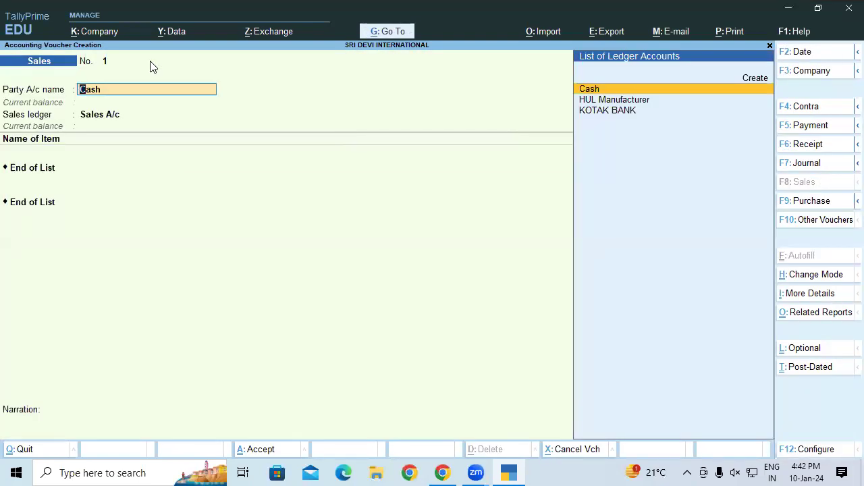
Accept the Cash party again with blank dispatch details and default party details, returning to the voucher's first item line.
key(Return)
key(Return)
key(Return)
key(Return)
key(Return)
key(Return)
key(Return)
key(Return)
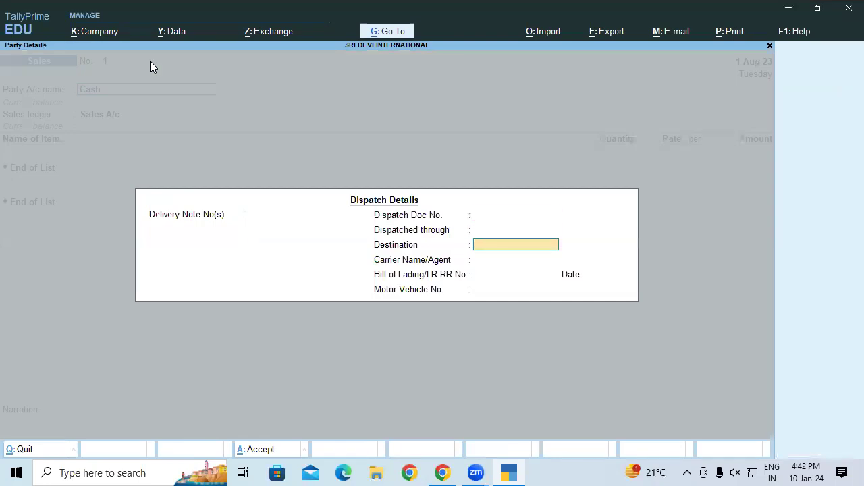
key(ctrl+a)
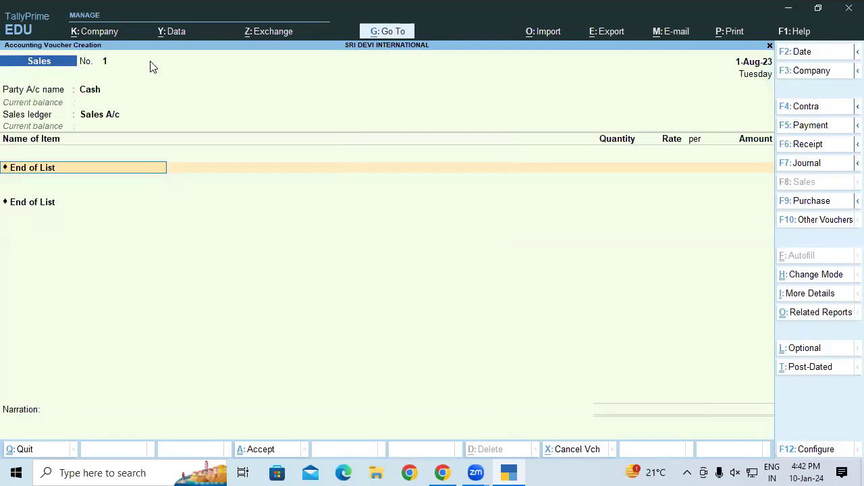
Check whether Batch/001 of SURF EXCEL MATIC FRONT LOAD POWDER in godown Padrauna-UP is offered on 1-Aug-23, and leave the voucher unsaved.
text(Sur)
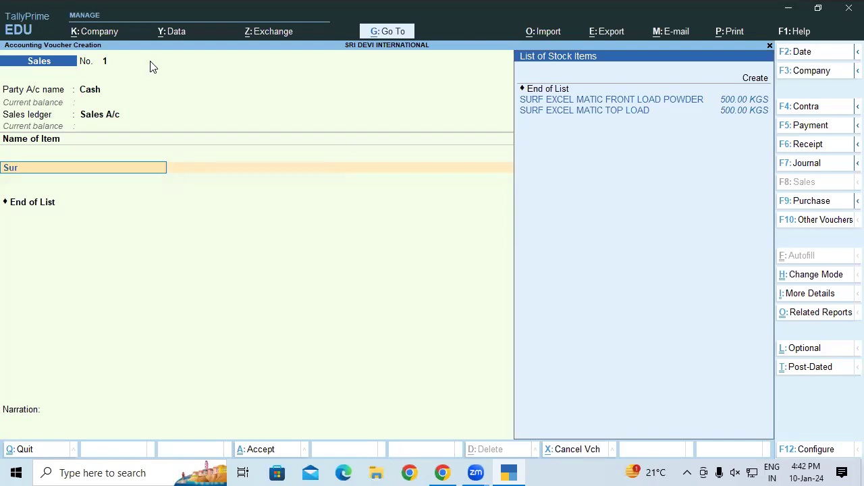
key(Return)
key(Return)
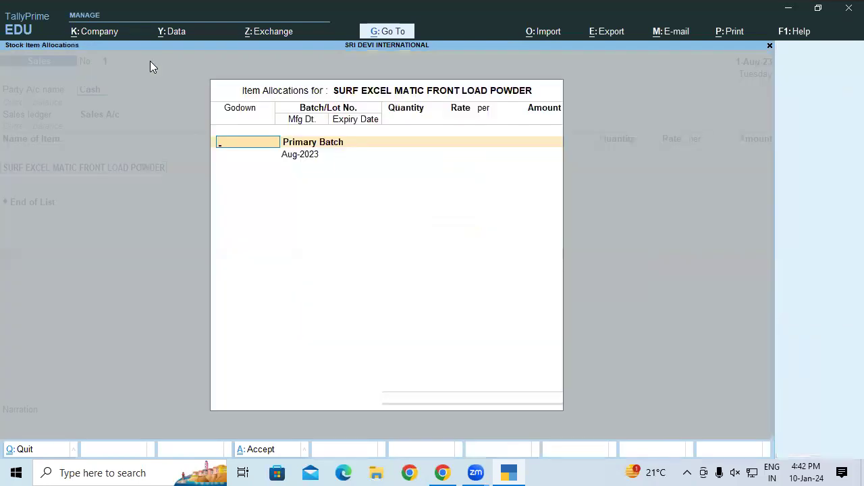
text(P)
key(Return)
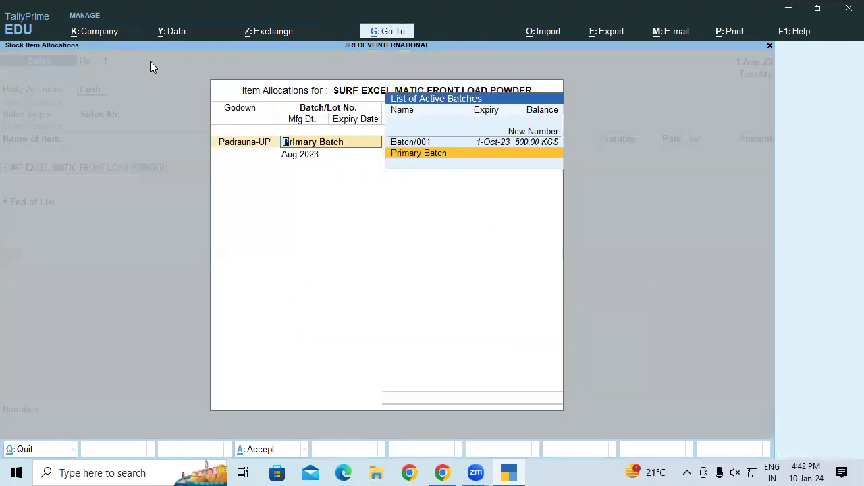
key(Up)
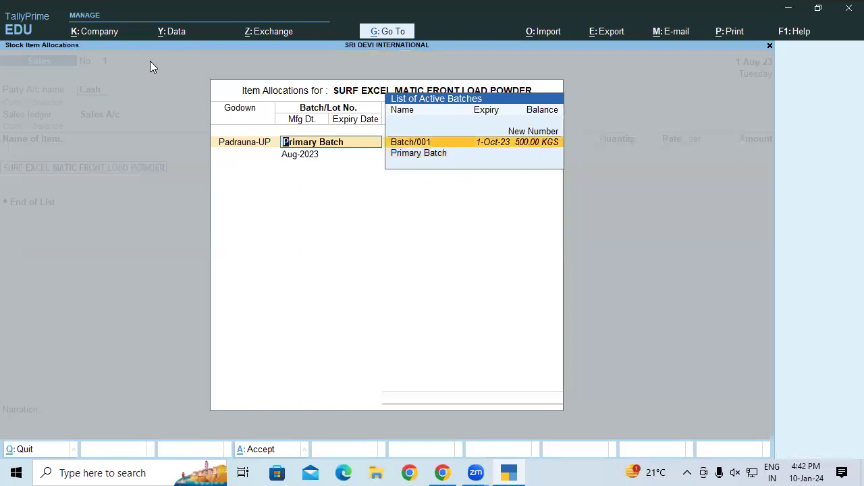
key(Escape)
key(Escape)
key(Escape)
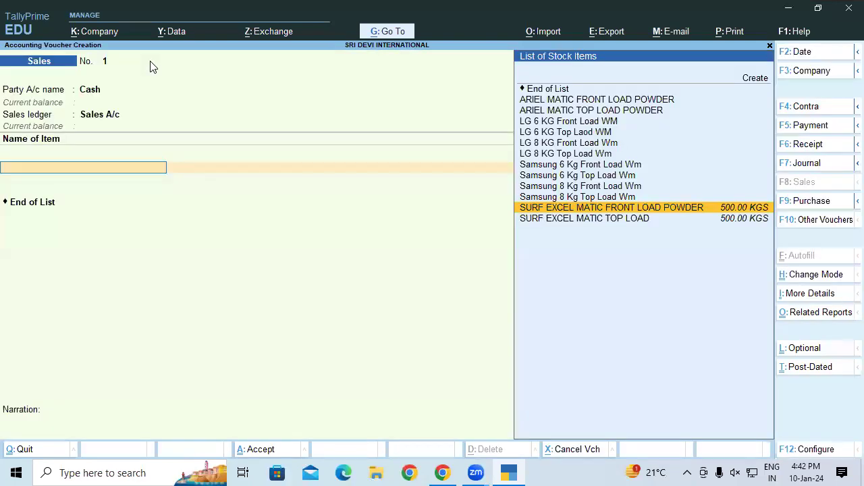
key(Escape)
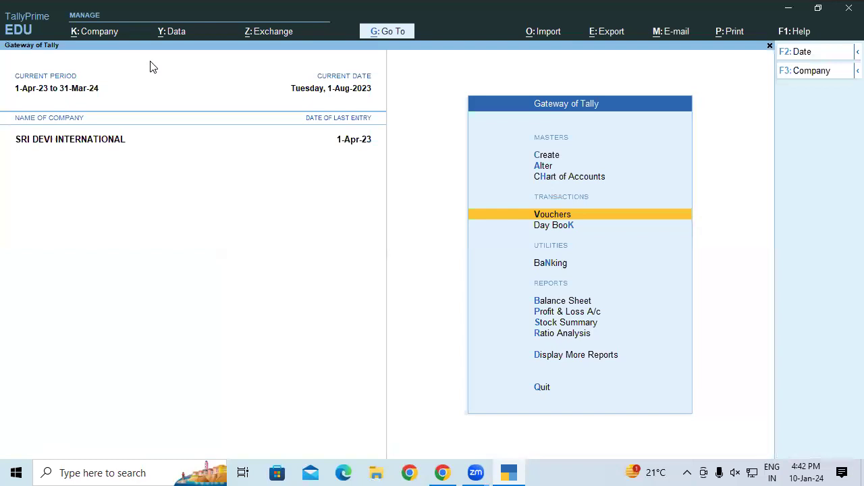